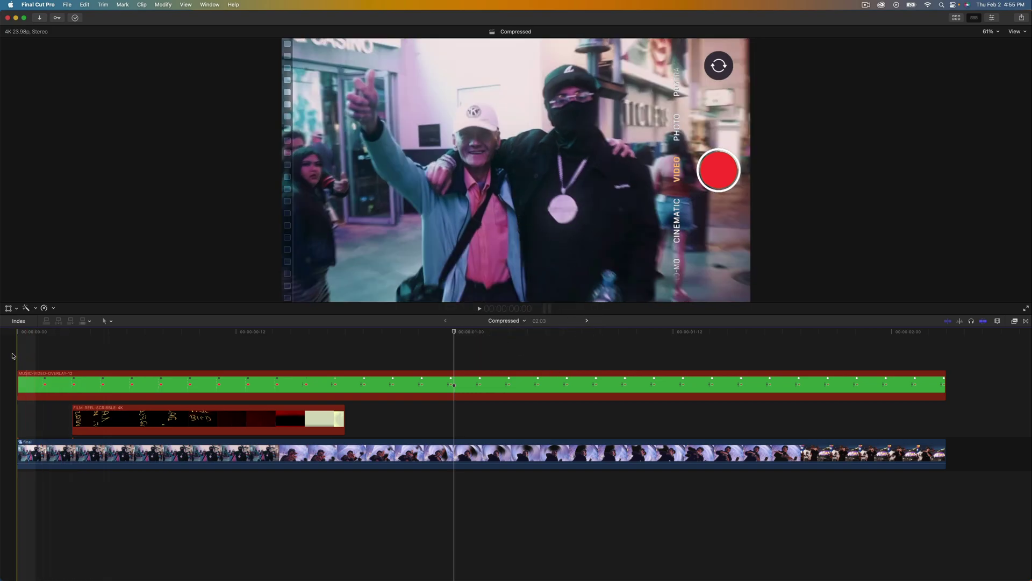
Play the stacked edit twice, stopping at the one-second mark, then return the playhead near the start
key(space)
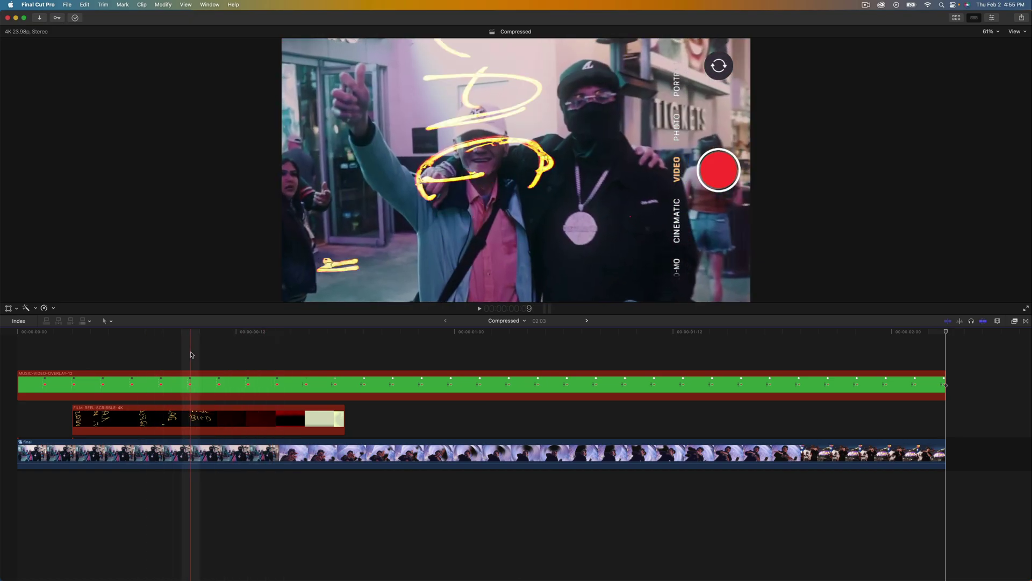
key(space)
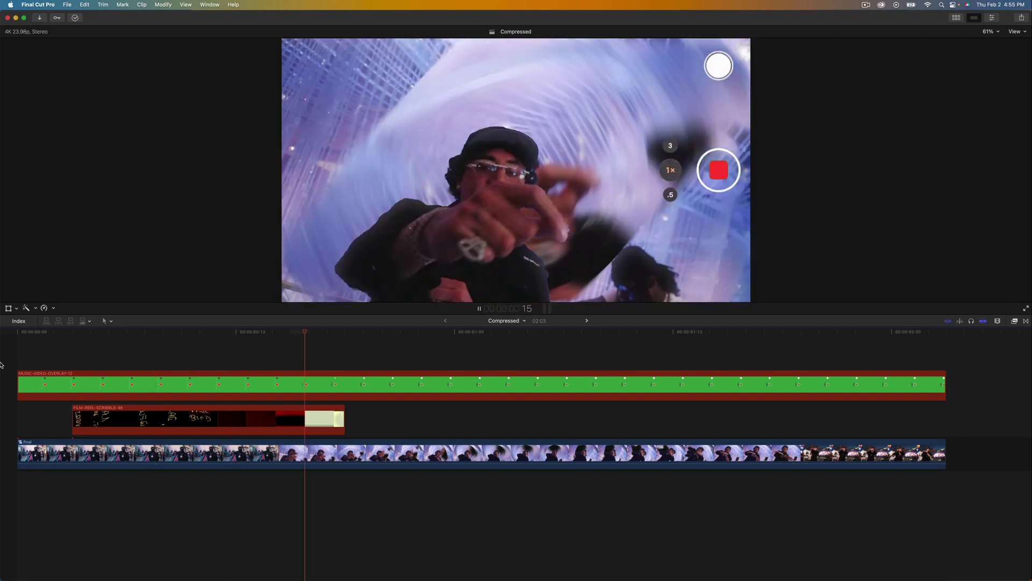
click(459, 332)
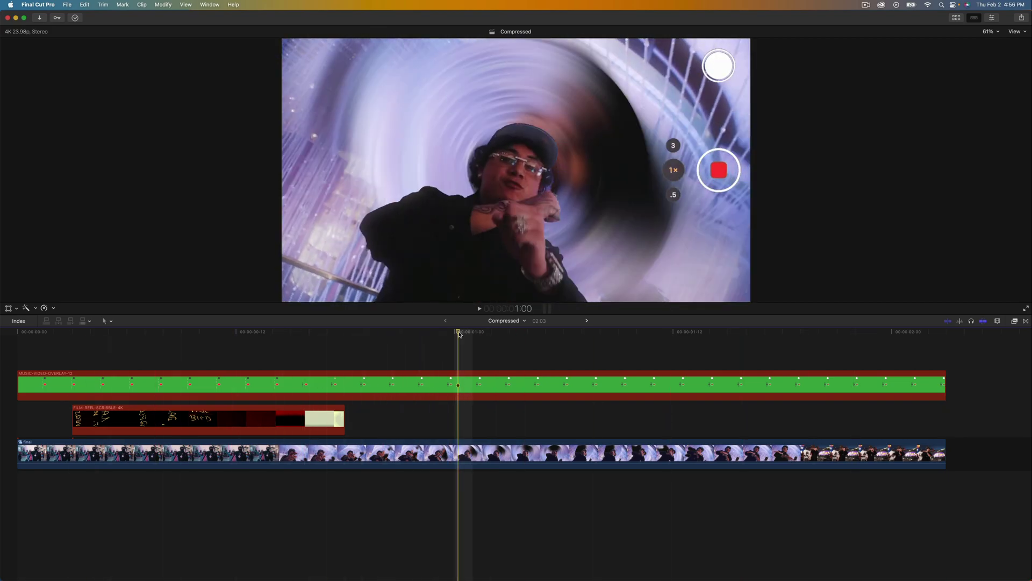
click(89, 333)
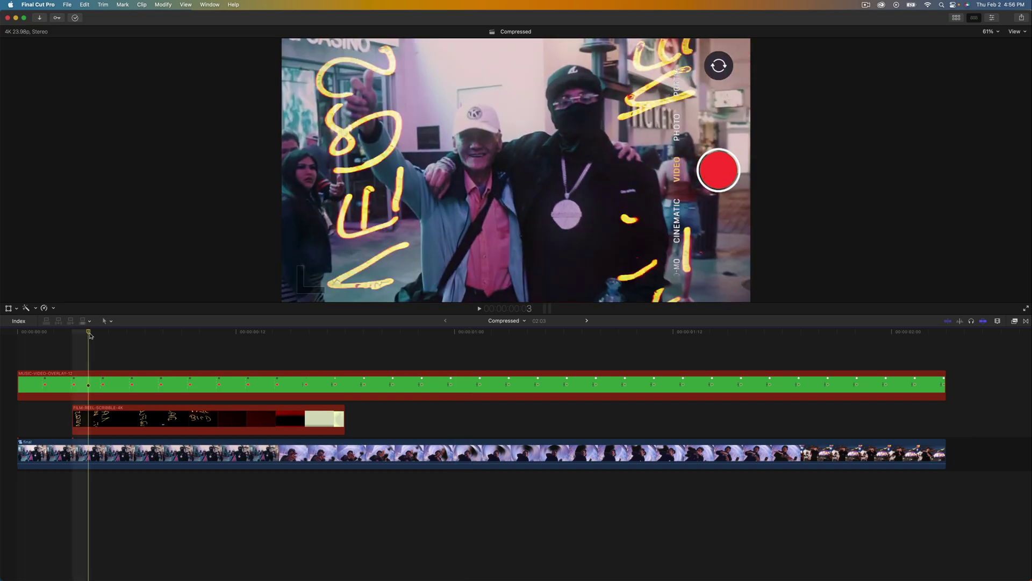
Disable the overlay clips and play the footage alone, scrubbing to around 1:12 and back to one second
key(space)
key(alt+s)
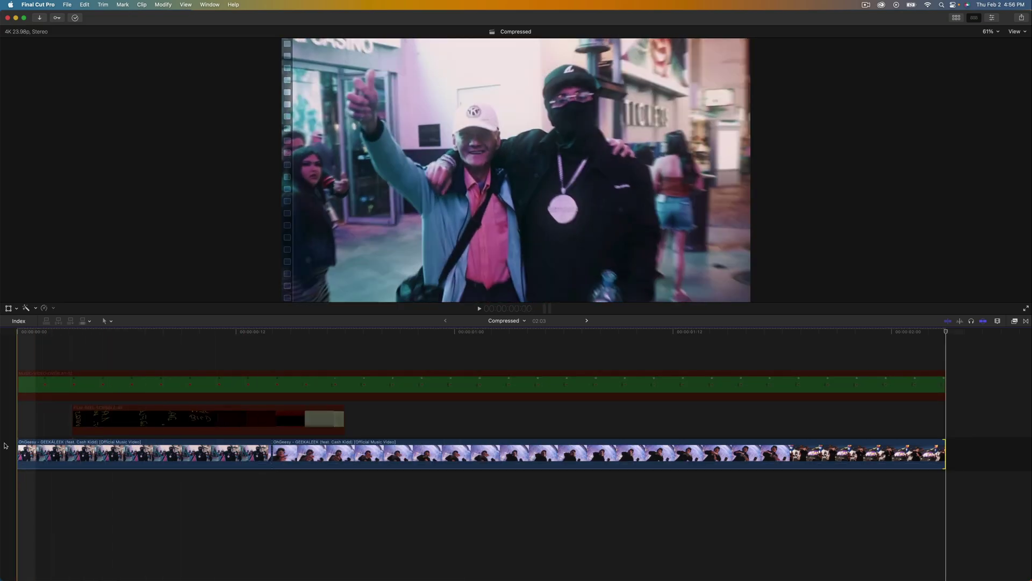
key(space)
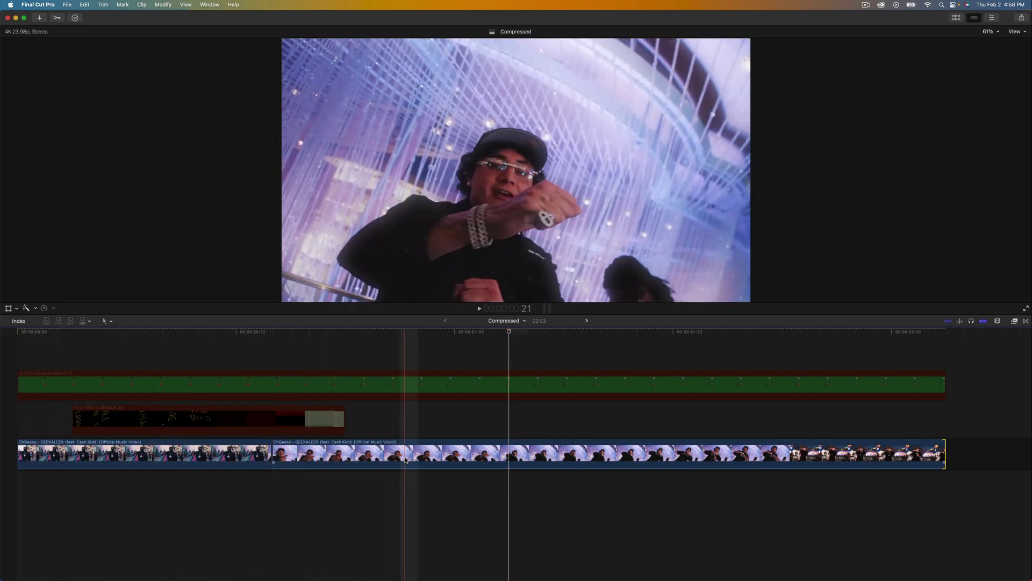
click(636, 452)
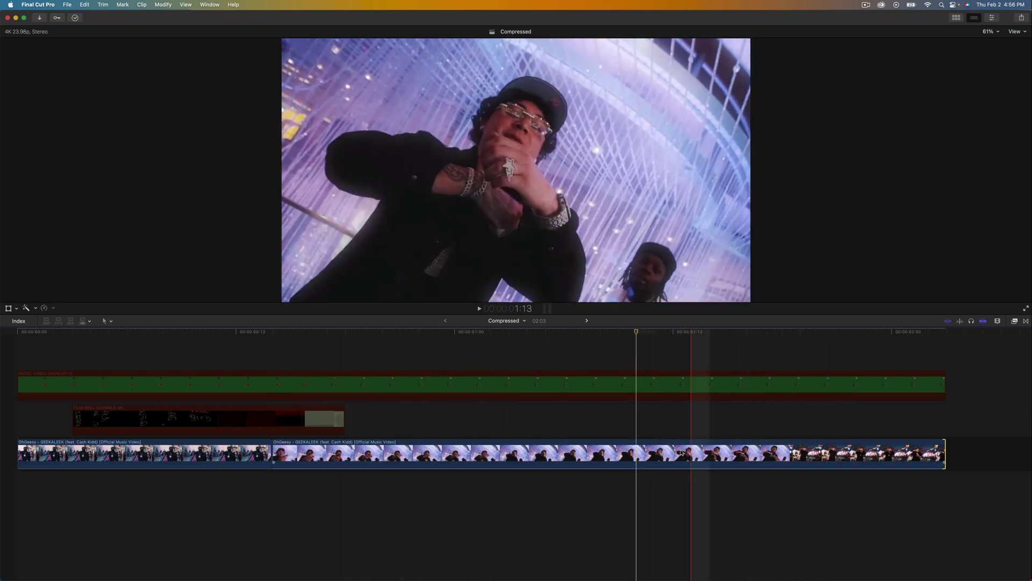
click(467, 350)
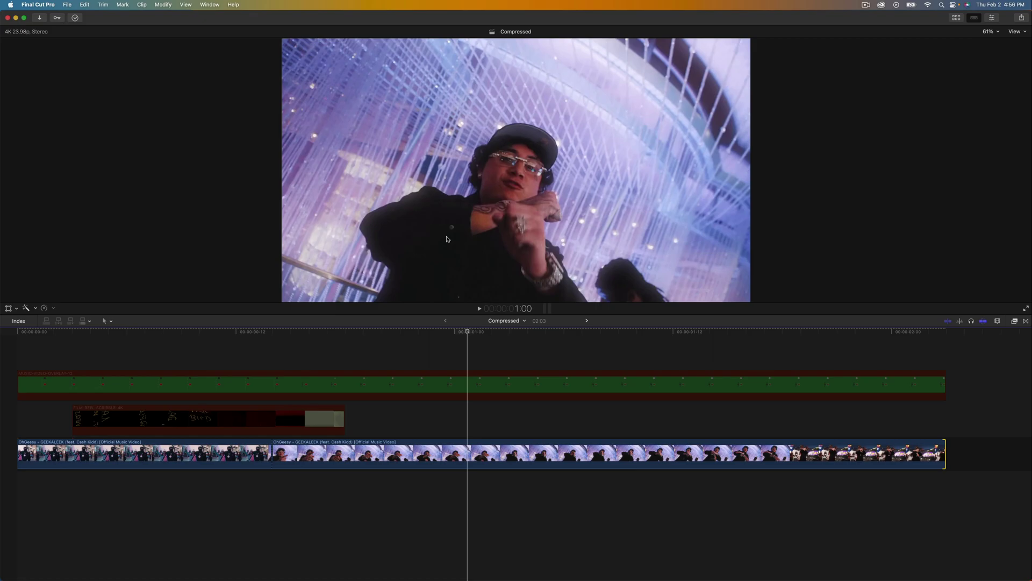
Blade the second music-video clip at 1:19 where the scene changes
click(774, 454)
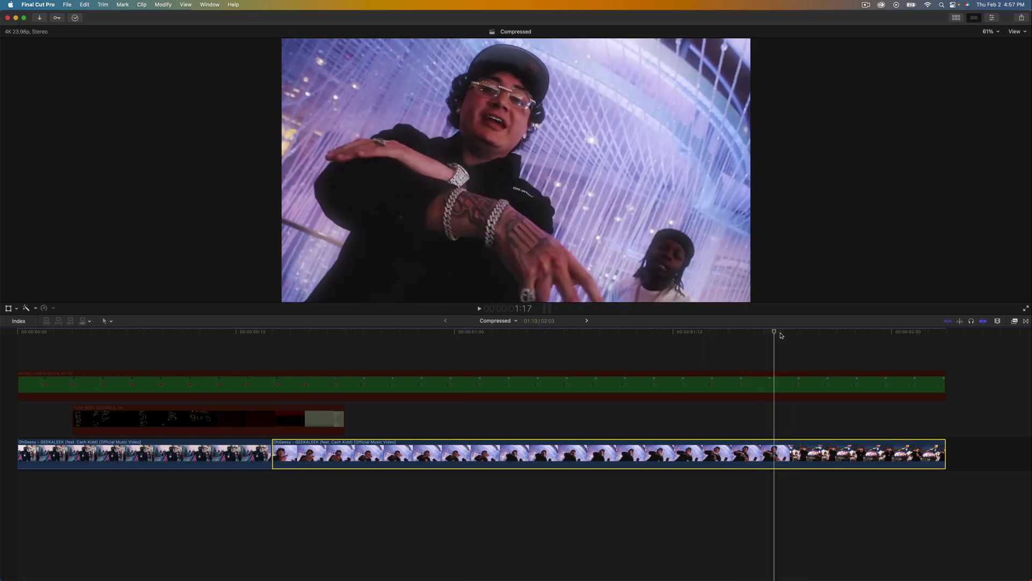
drag(780, 335, 800, 336)
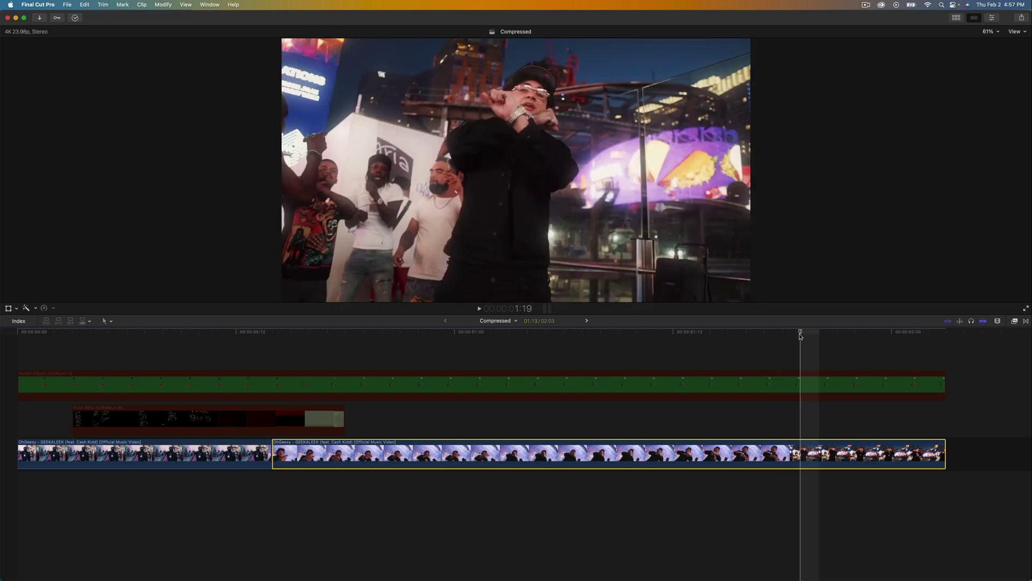
key(cmd+b)
Review the new cut by playing from around frame 18 and scrubbing between 1:04 and frame 19
click(355, 332)
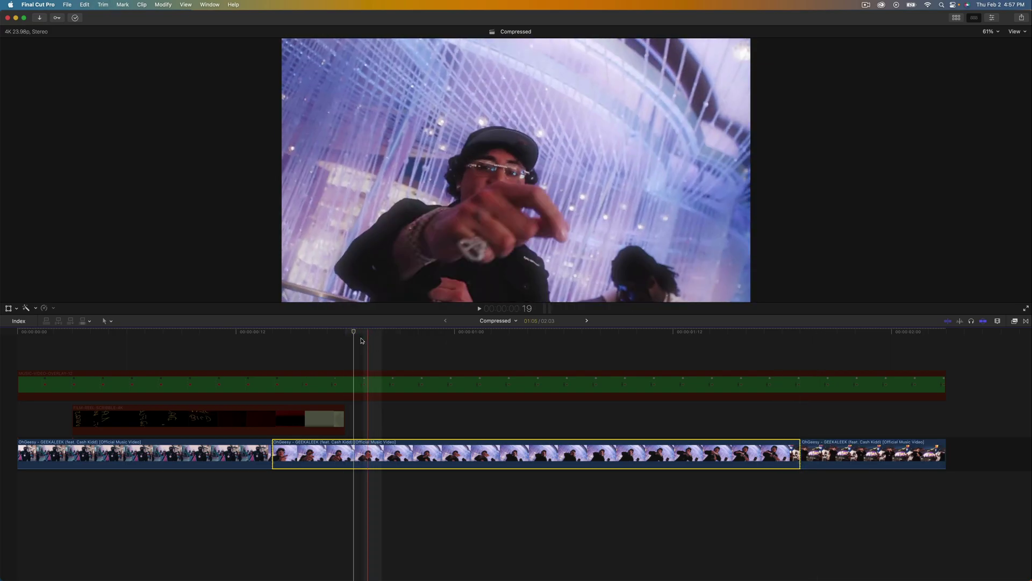
key(Left)
key(Left)
key(Left)
key(space)
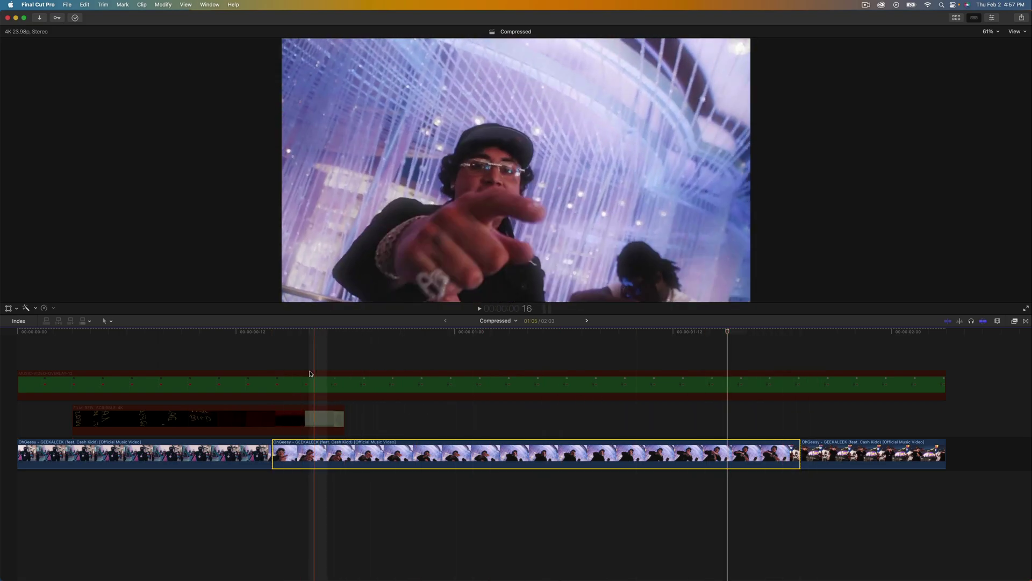
click(528, 332)
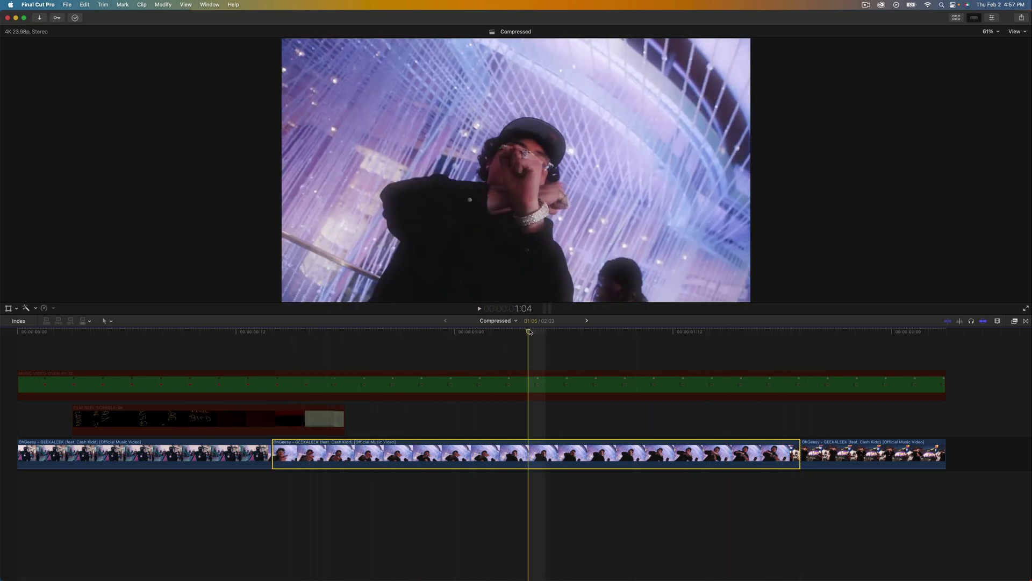
drag(529, 332, 489, 331)
Make the selected middle clip a new compound clip named 'before'
right_click(390, 454)
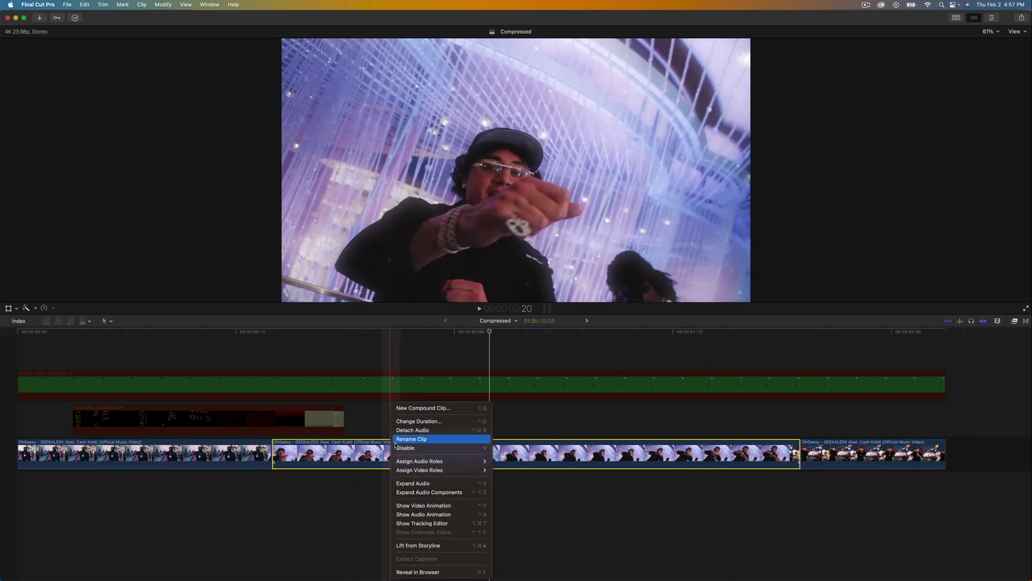
click(410, 408)
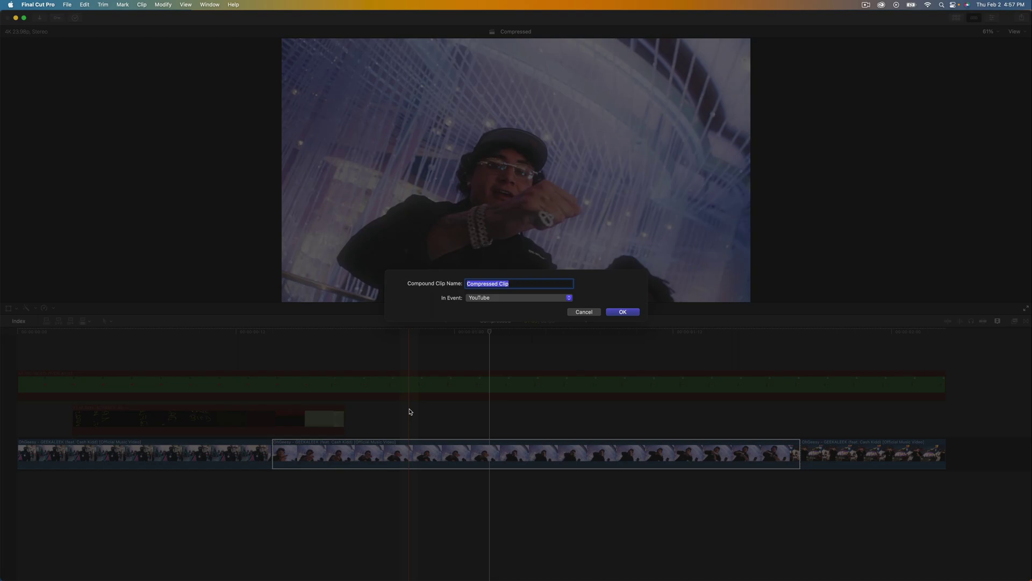
text(before)
key(Return)
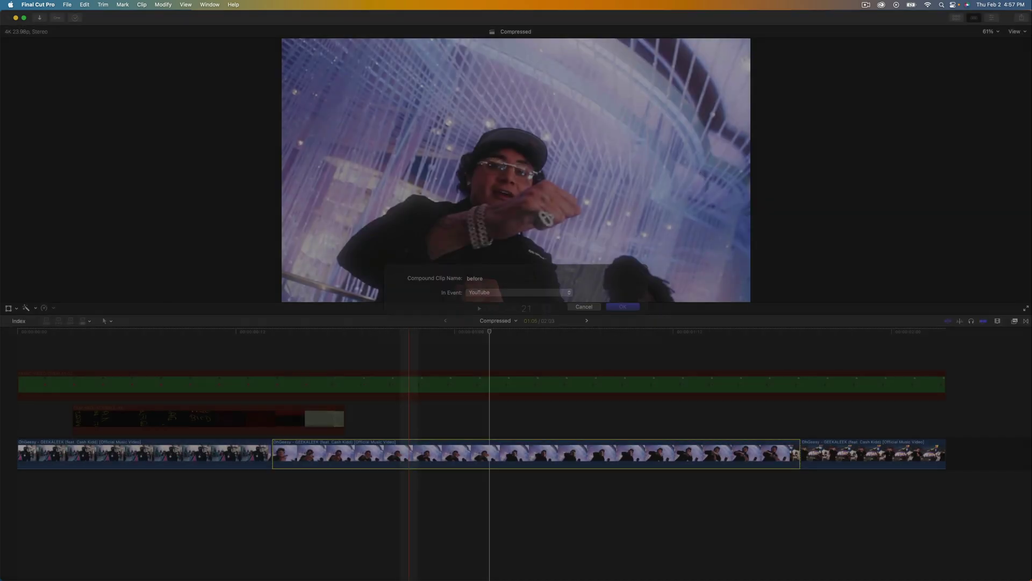
Open the 'before' compound clip in the timeline and play it from its start
double_click(402, 451)
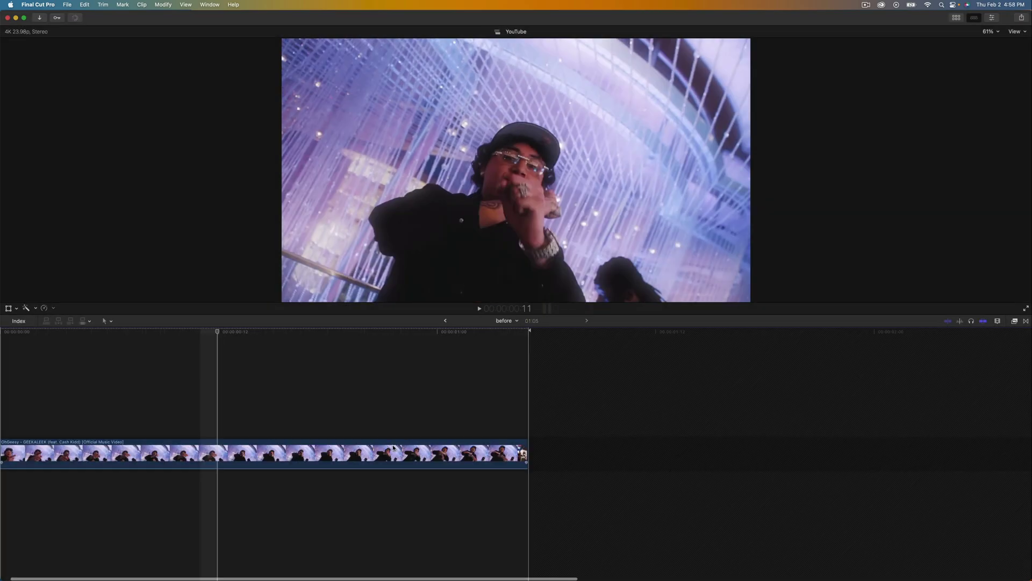
click(16, 346)
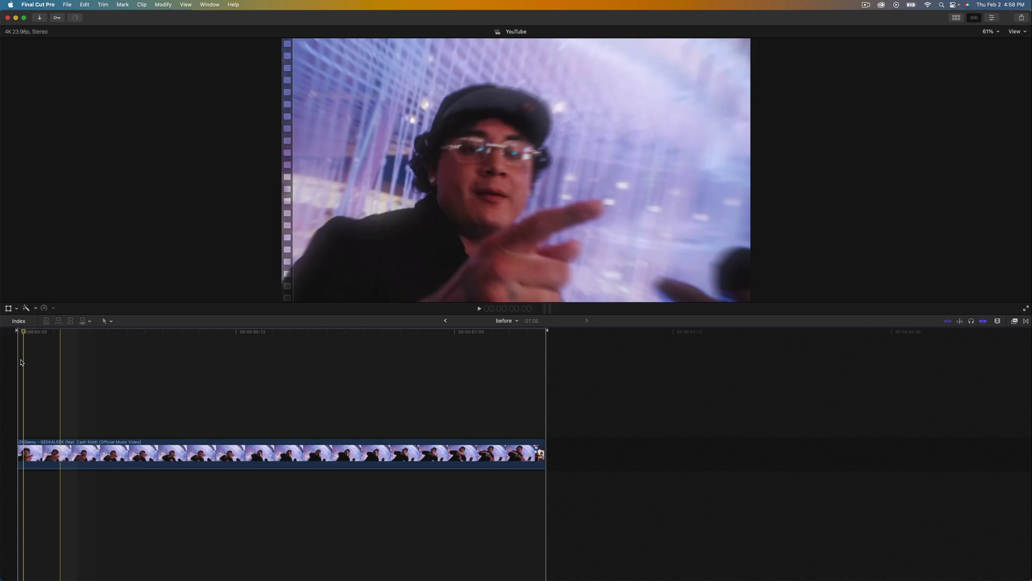
key(space)
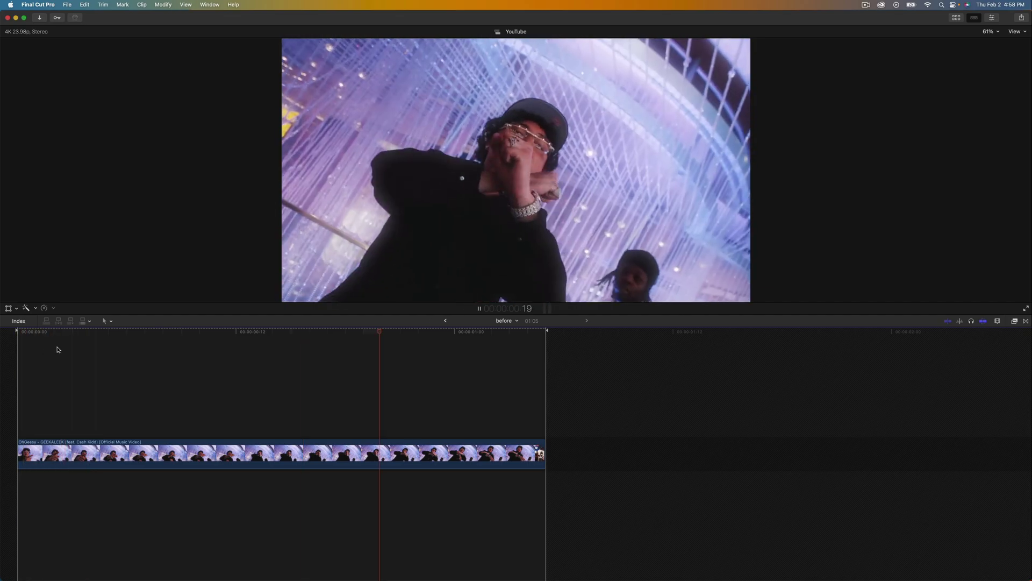
key(Home)
Start a File > Share > Export File for the before clip and view its settings
click(67, 4)
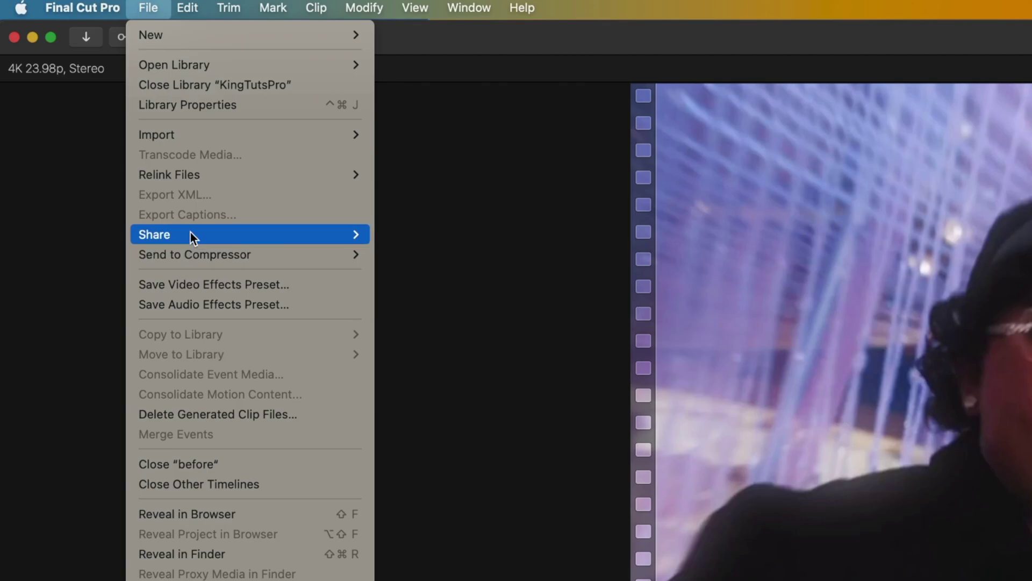
mouse_move(190, 234)
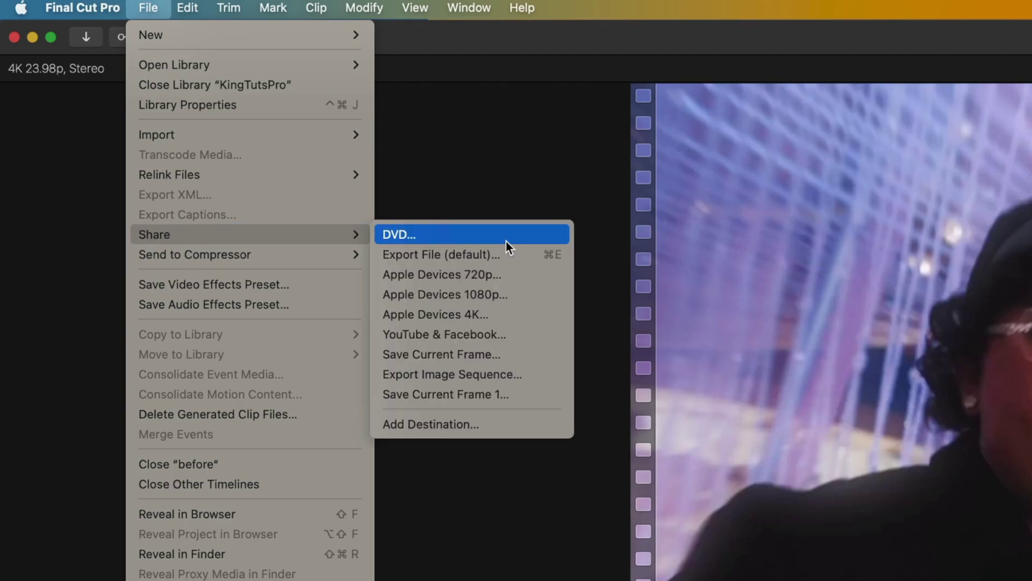
click(415, 256)
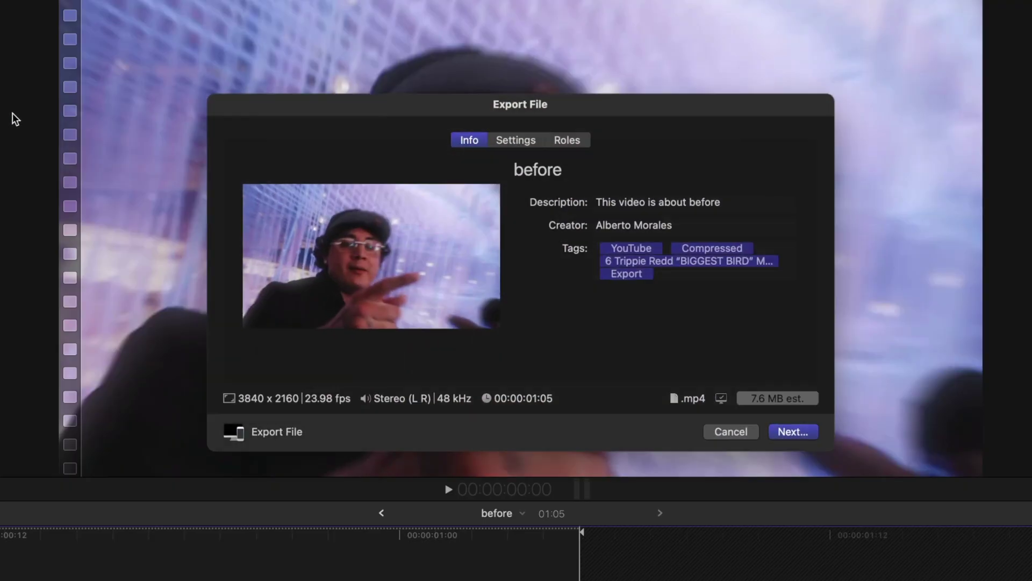
click(515, 141)
Set the export to Computer format, H.264 Better Quality, at 3840x2160
click(611, 207)
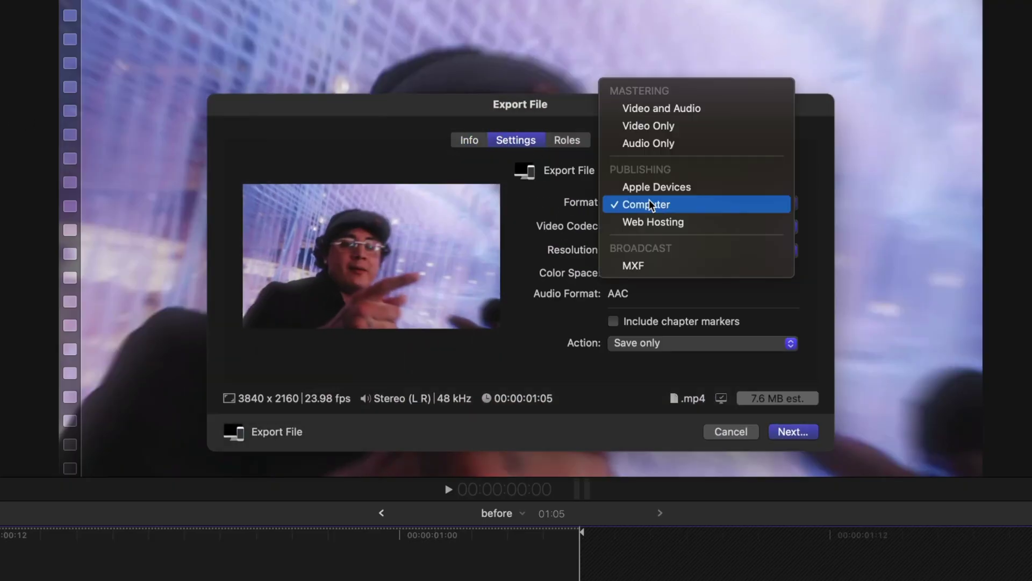
click(640, 205)
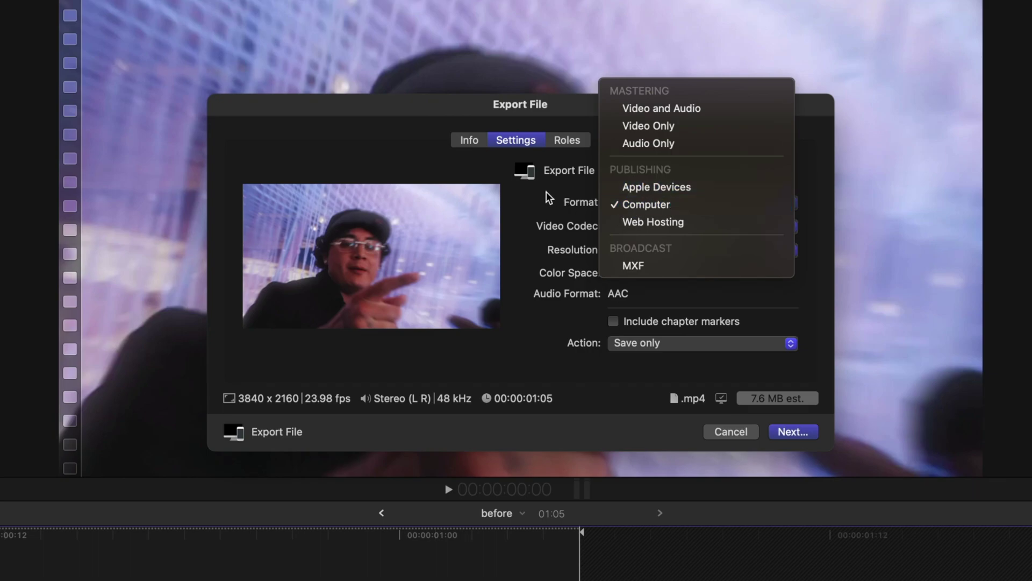
click(695, 227)
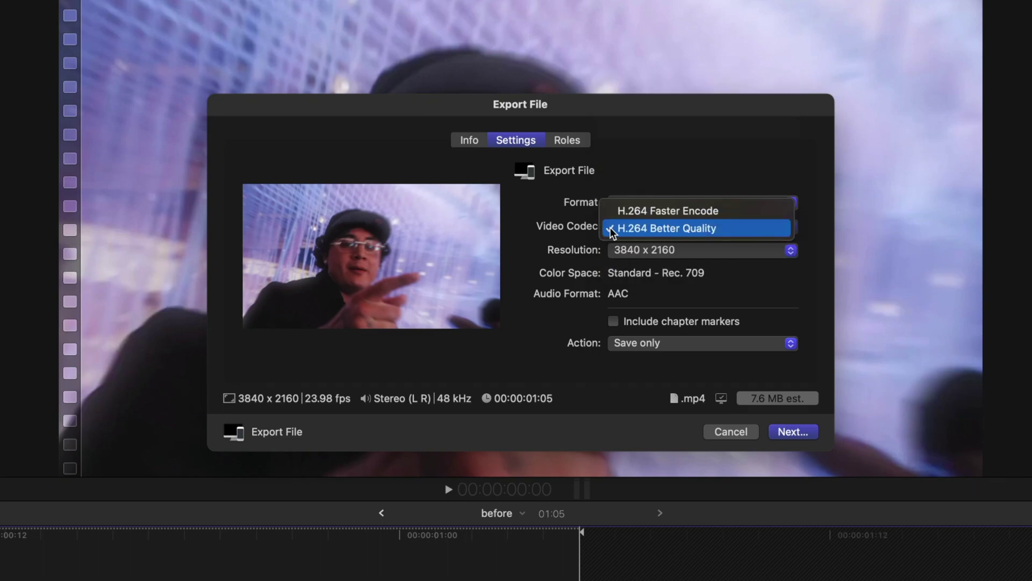
click(743, 229)
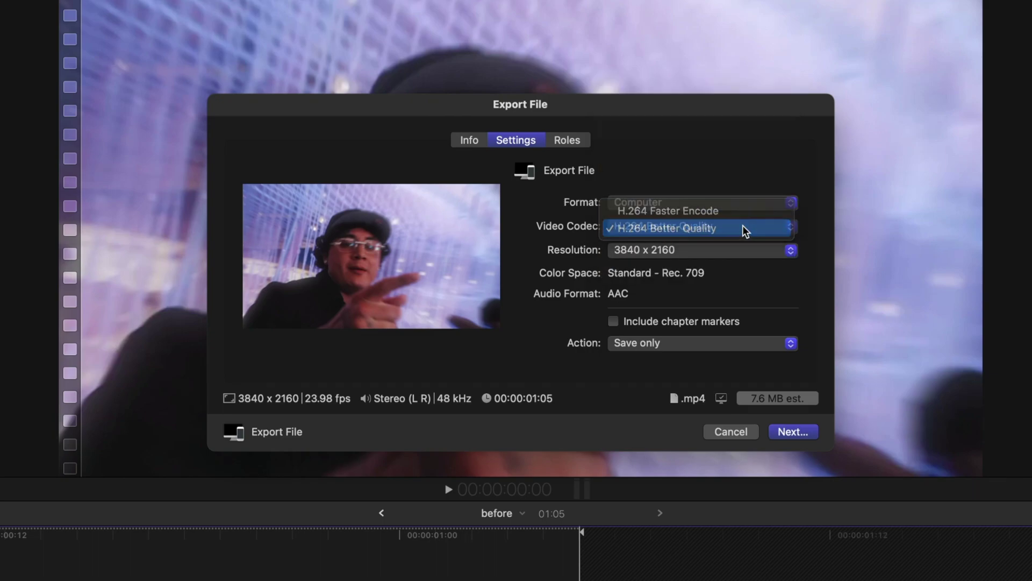
click(616, 251)
click(670, 255)
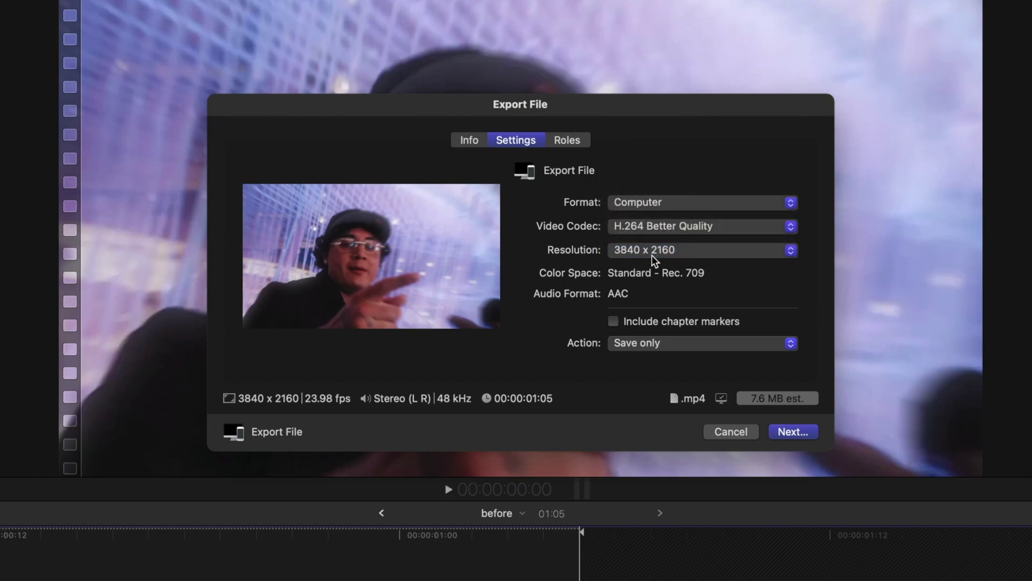
click(651, 254)
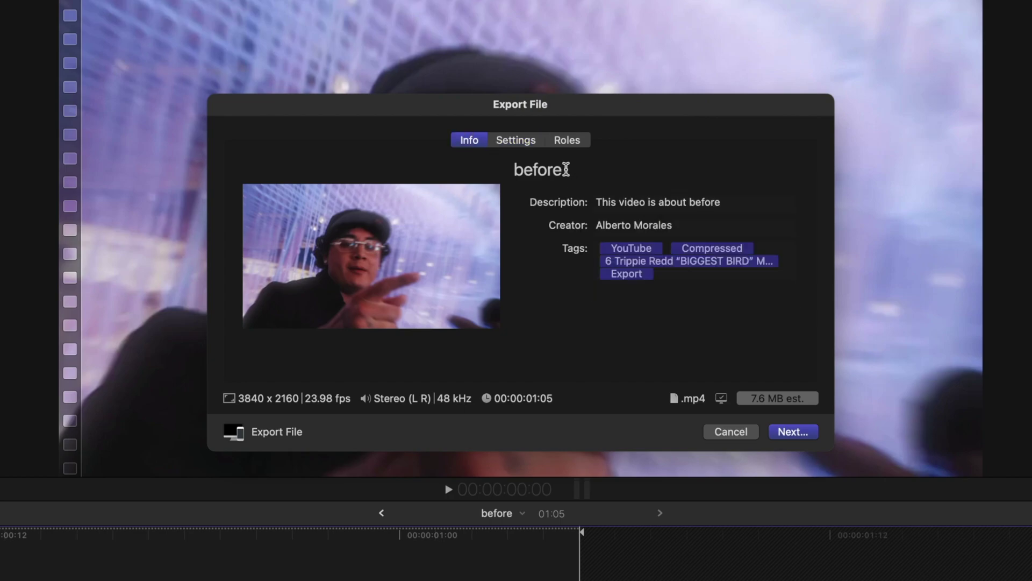
Save the exported before file to the Desktop
click(794, 431)
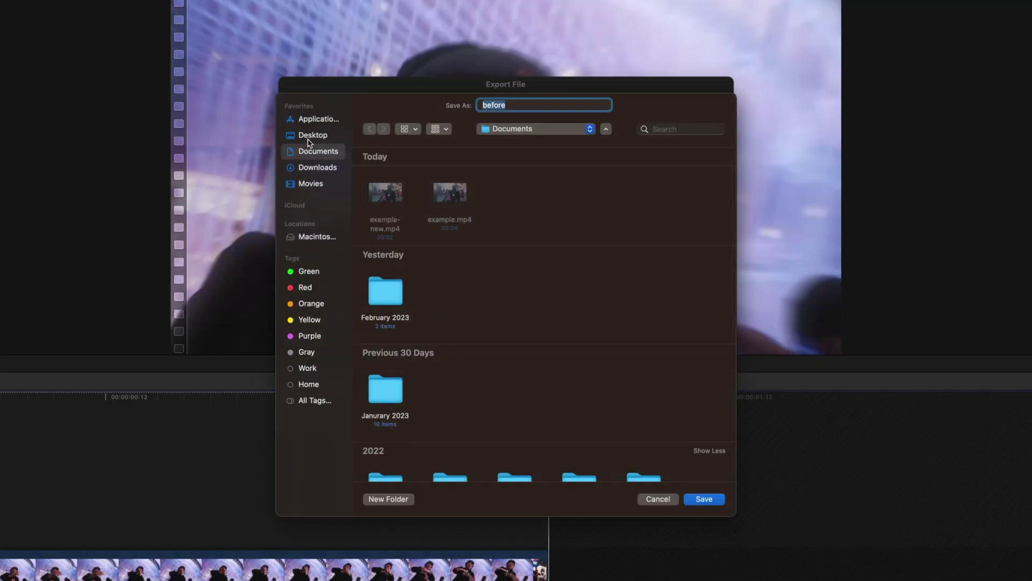
click(309, 138)
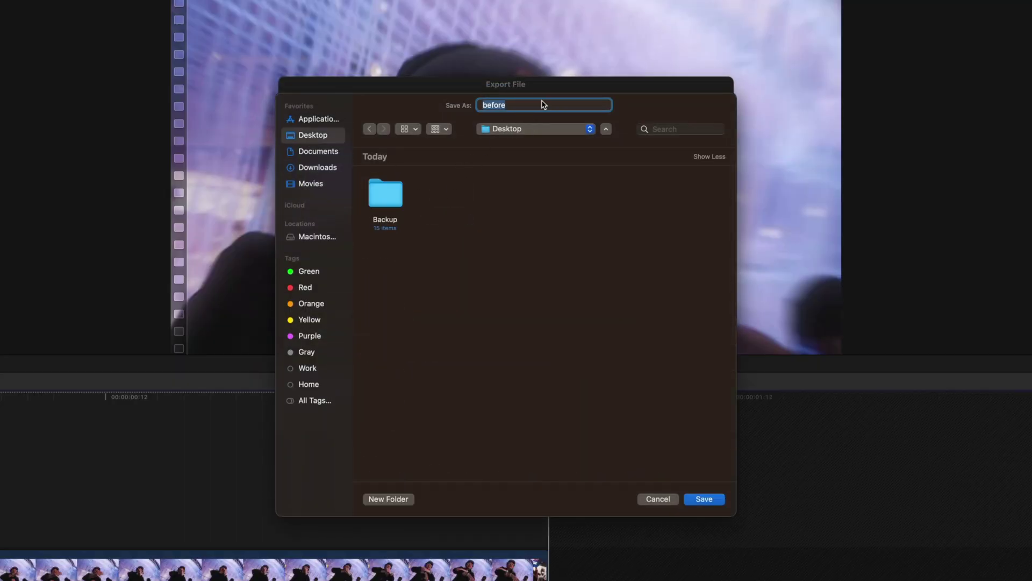
click(709, 498)
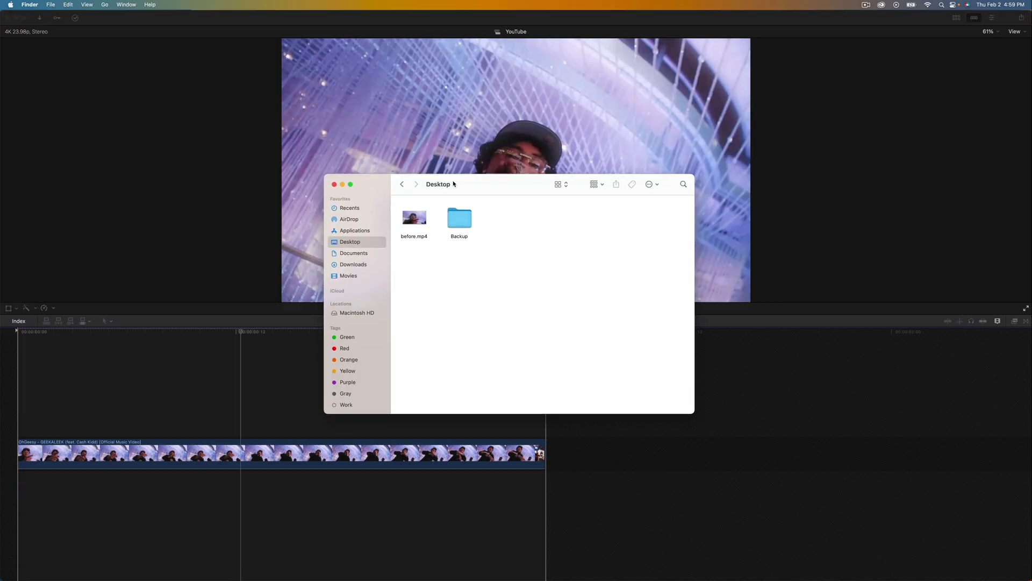
Quick Look the before.mp4 clip on the Desktop, then close the preview
drag(460, 190, 472, 166)
click(419, 219)
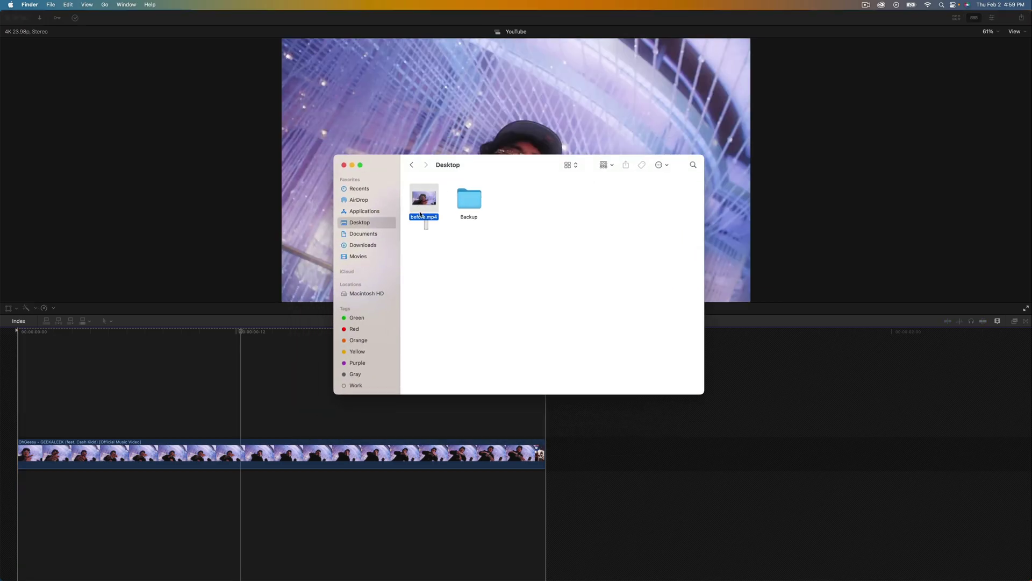
mouse_move(431, 197)
key(space)
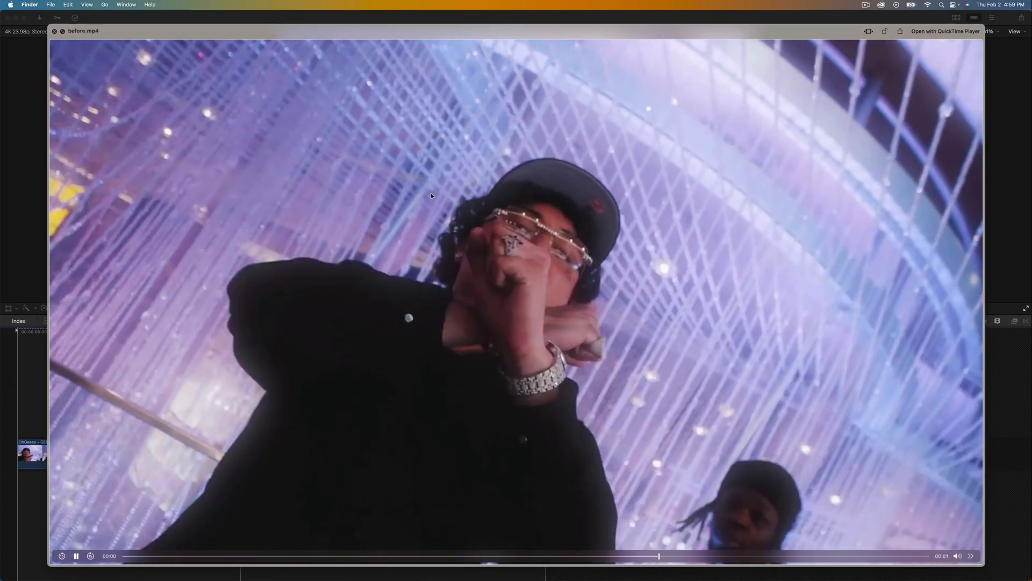
key(space)
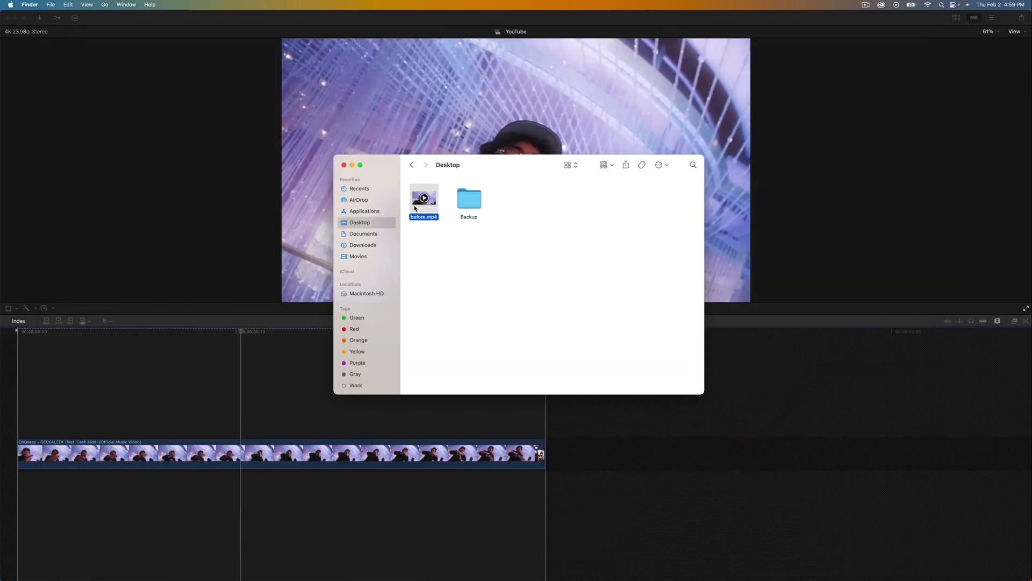
Browse the Applications folder and locate the GIF Looper app
click(371, 211)
scroll(495, 237, down, 5)
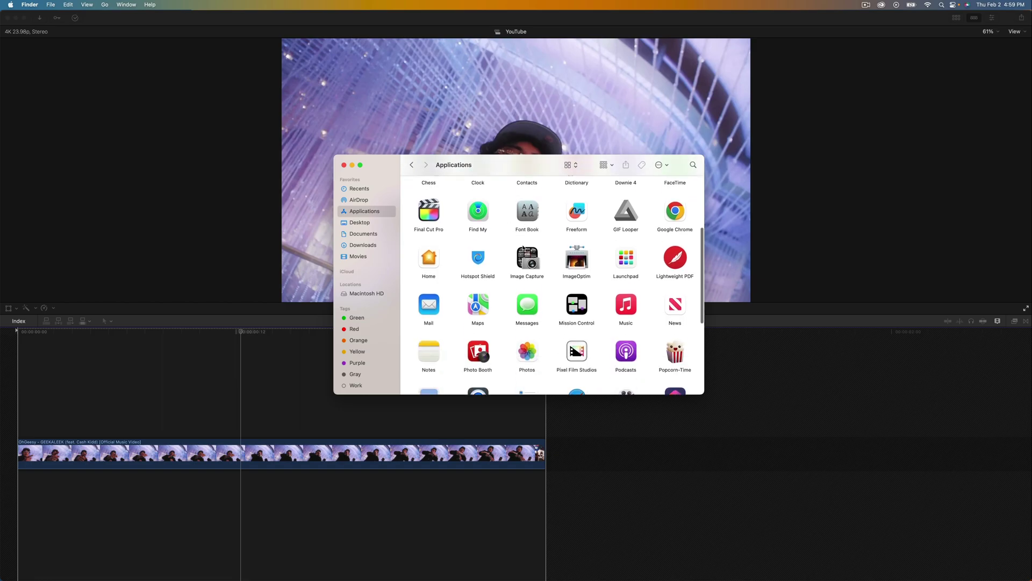
scroll(523, 248, down, 5)
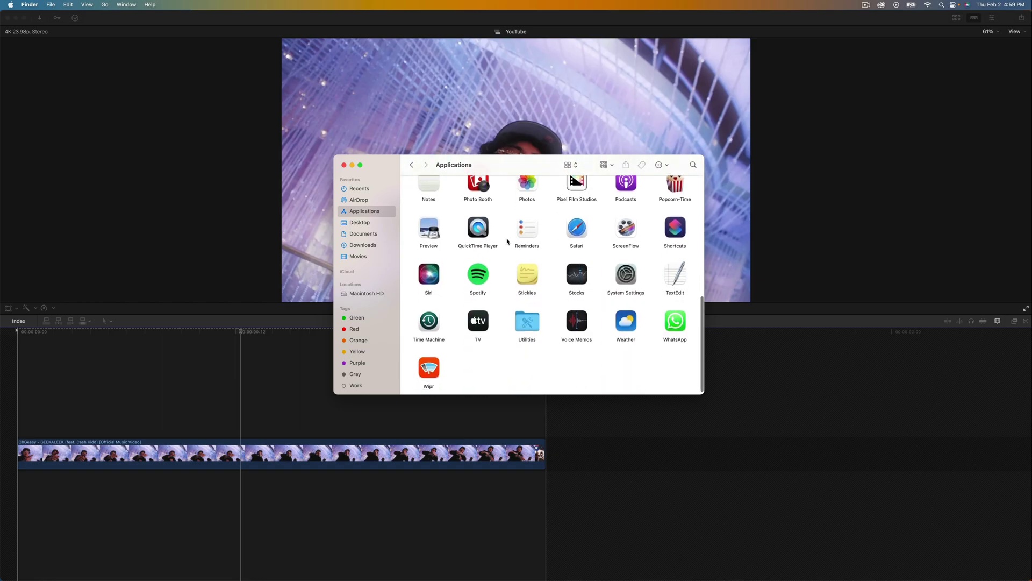
scroll(508, 240, up, 10)
click(611, 299)
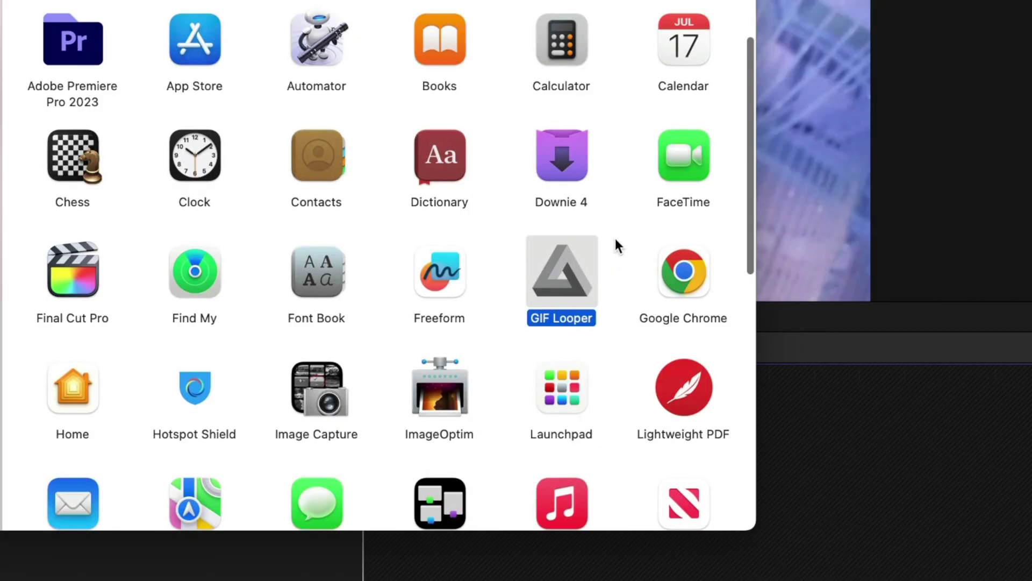
click(475, 344)
Launch App Store, search 'gif looper', and open the GIF Looper result's page
double_click(192, 52)
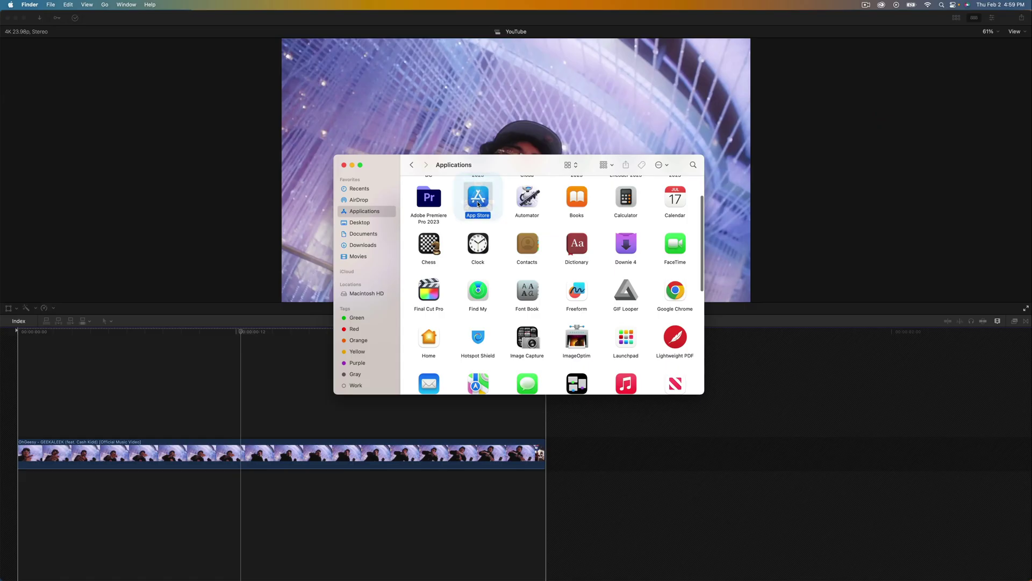
text(gif looper)
key(Return)
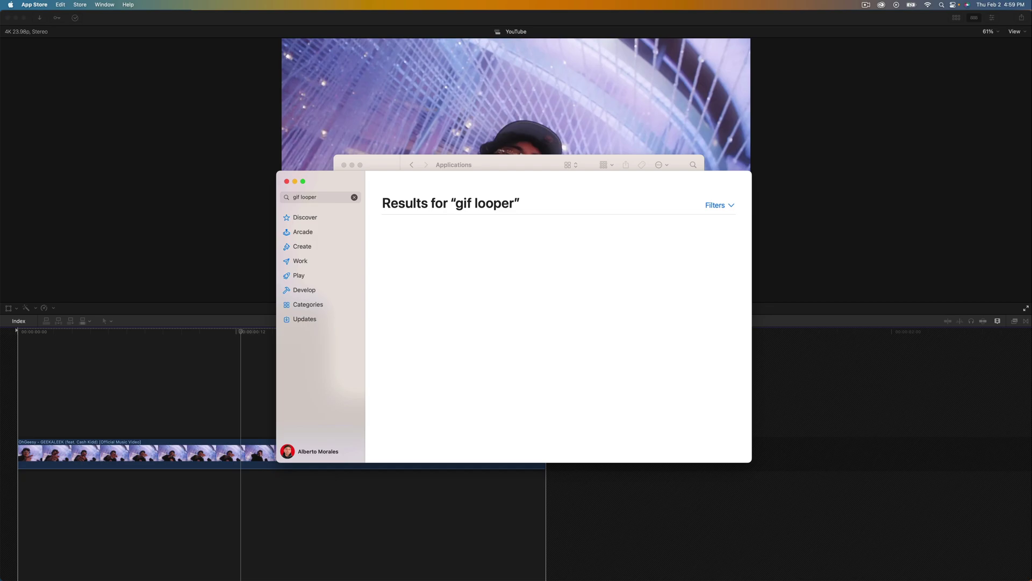
drag(329, 181, 303, 181)
click(558, 243)
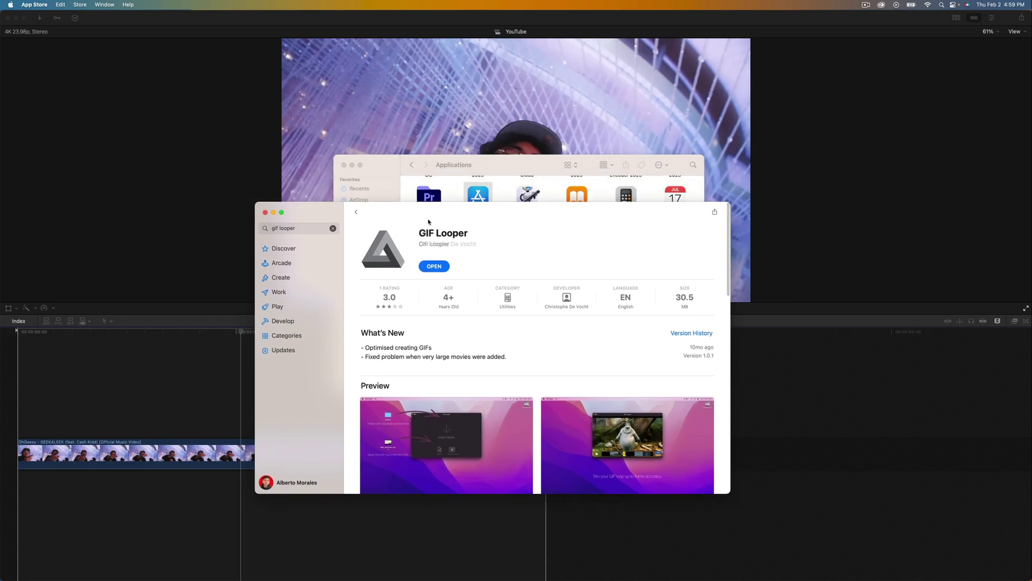
Launch GIF Looper, import before.mp4 as a movie file, and trim across the whole clip
click(434, 266)
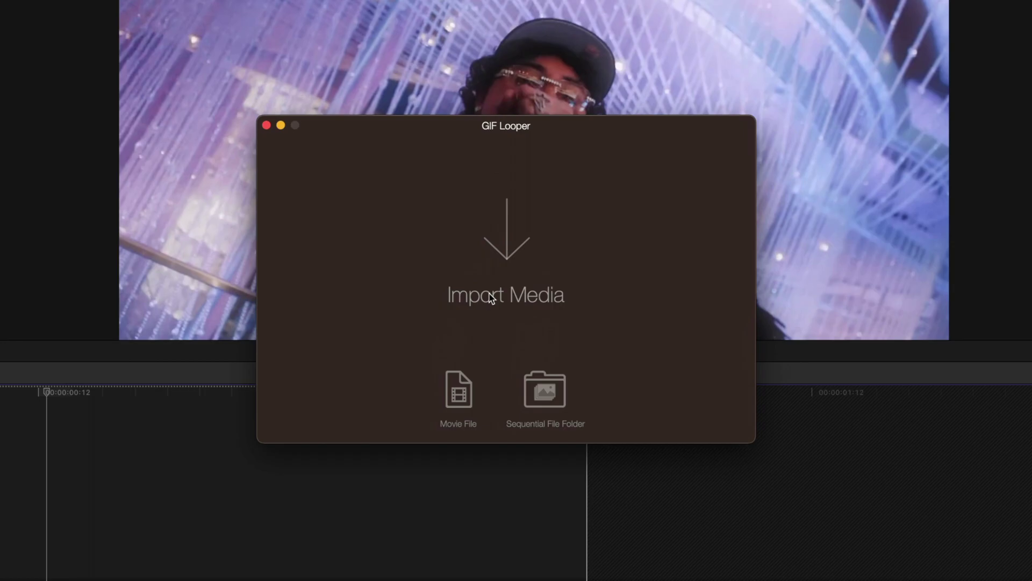
click(458, 388)
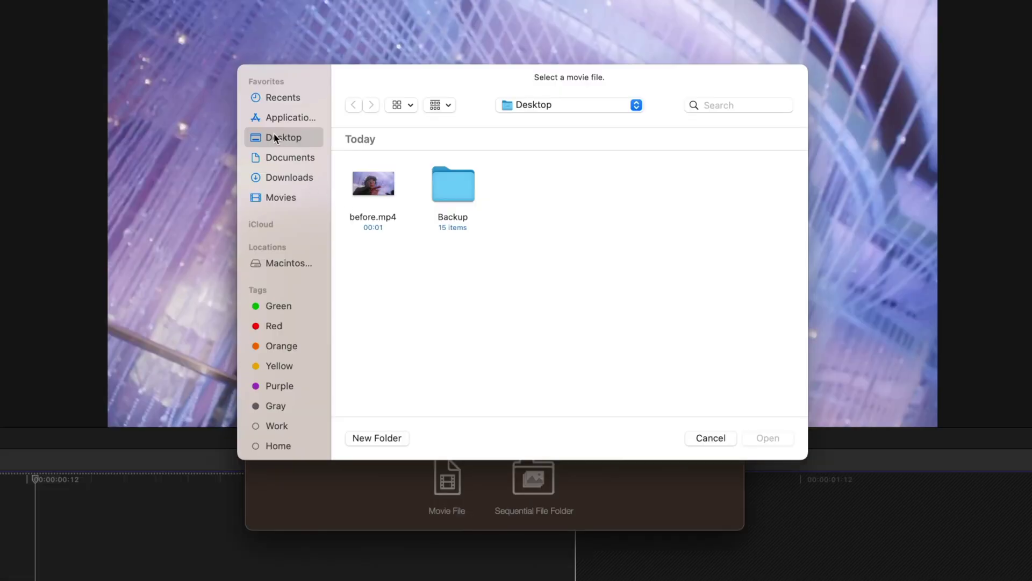
click(365, 216)
click(767, 436)
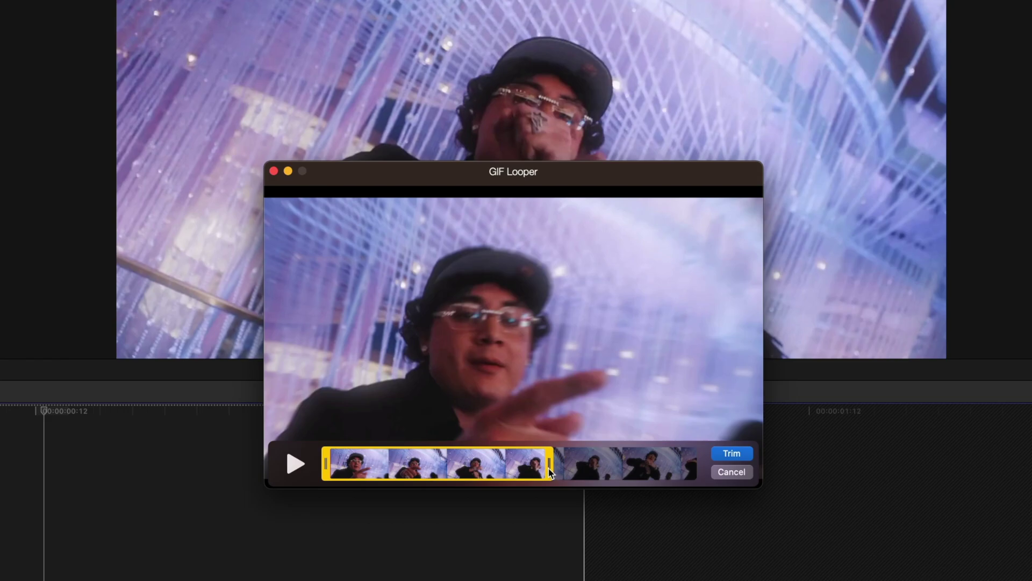
drag(550, 468, 704, 467)
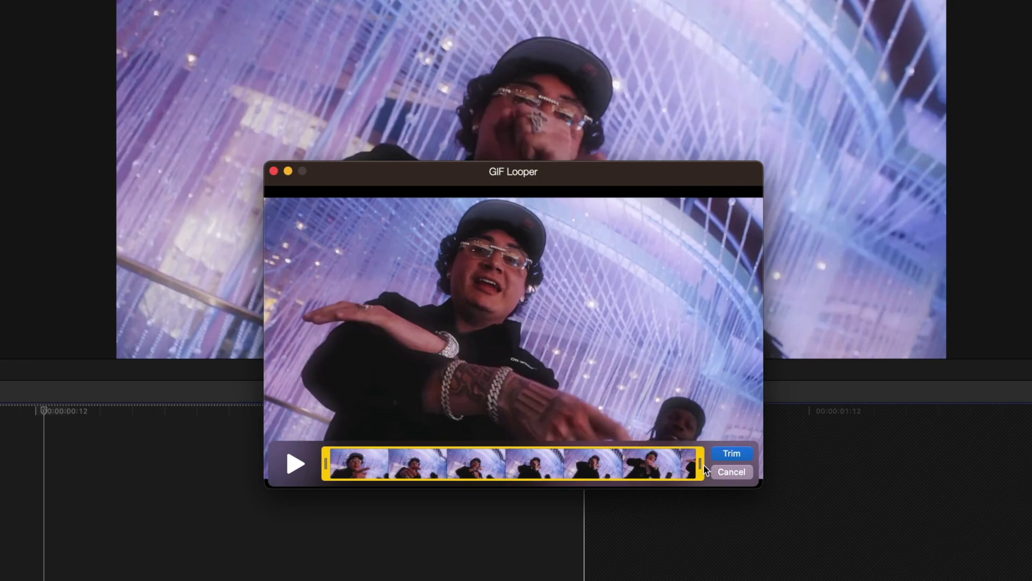
click(731, 455)
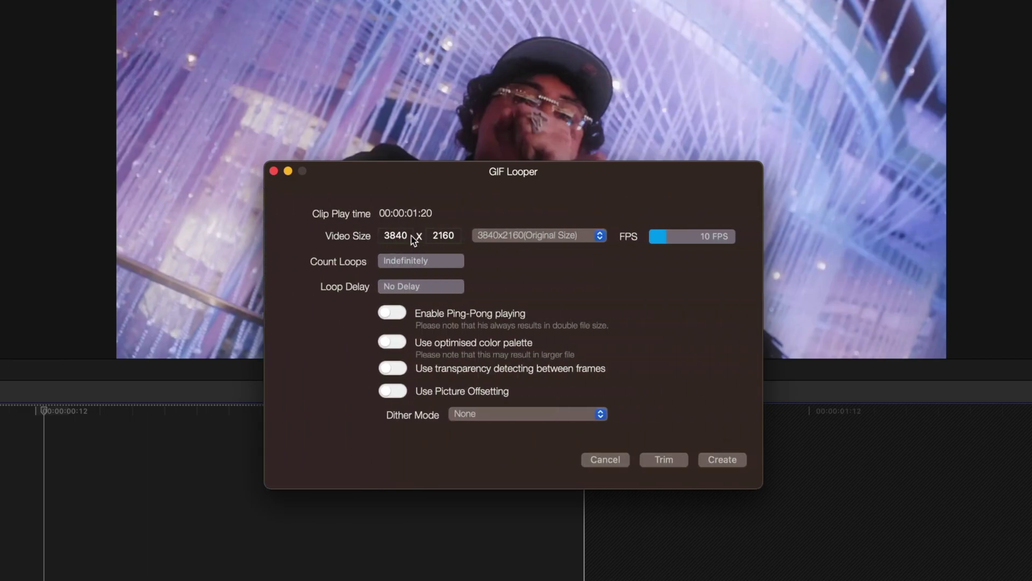
Keep the 3840x2160 Original Size preset, set the slider to 24 FPS, and click Create
click(514, 234)
click(530, 234)
drag(667, 240, 678, 241)
drag(747, 238, 724, 240)
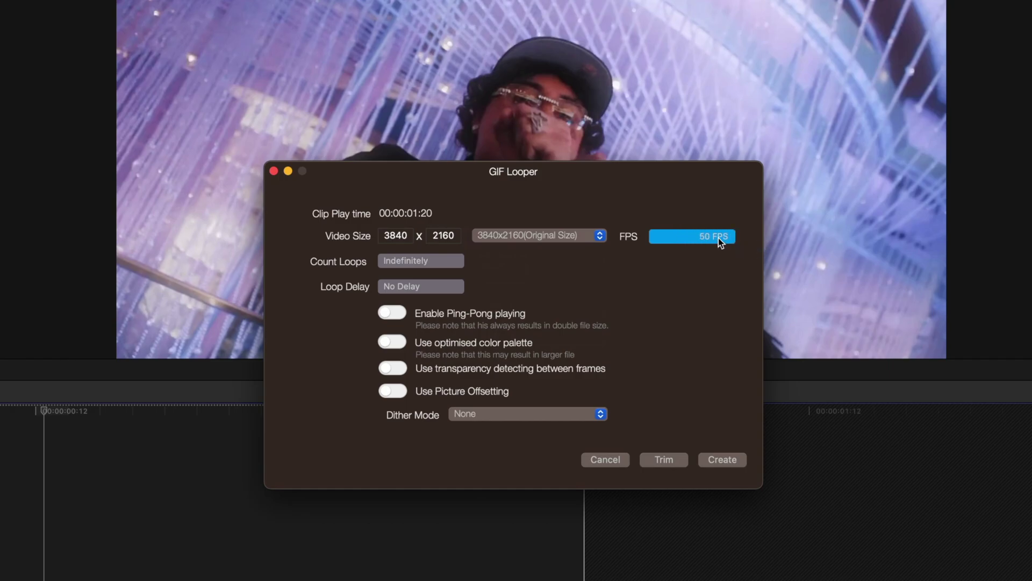
drag(684, 240, 674, 241)
click(731, 461)
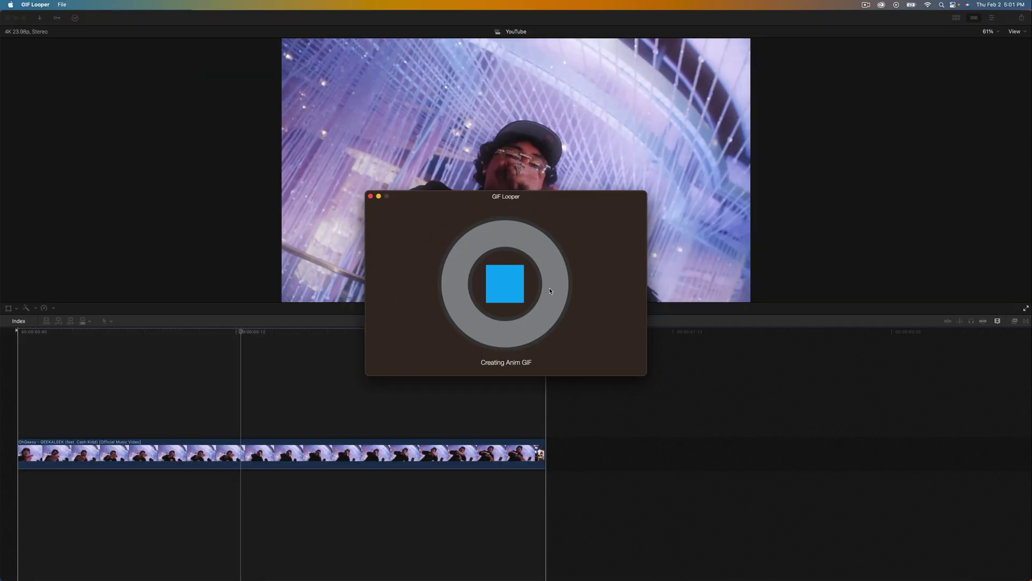
Open the com.osbytes.giflooper folder inside Movies in Finder
drag(391, 134, 412, 237)
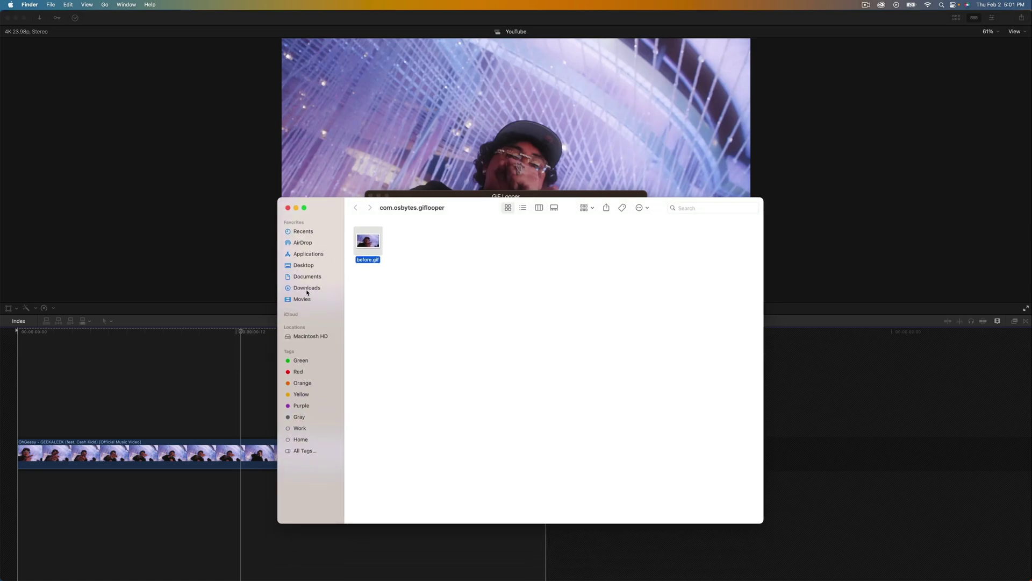
click(303, 299)
click(365, 244)
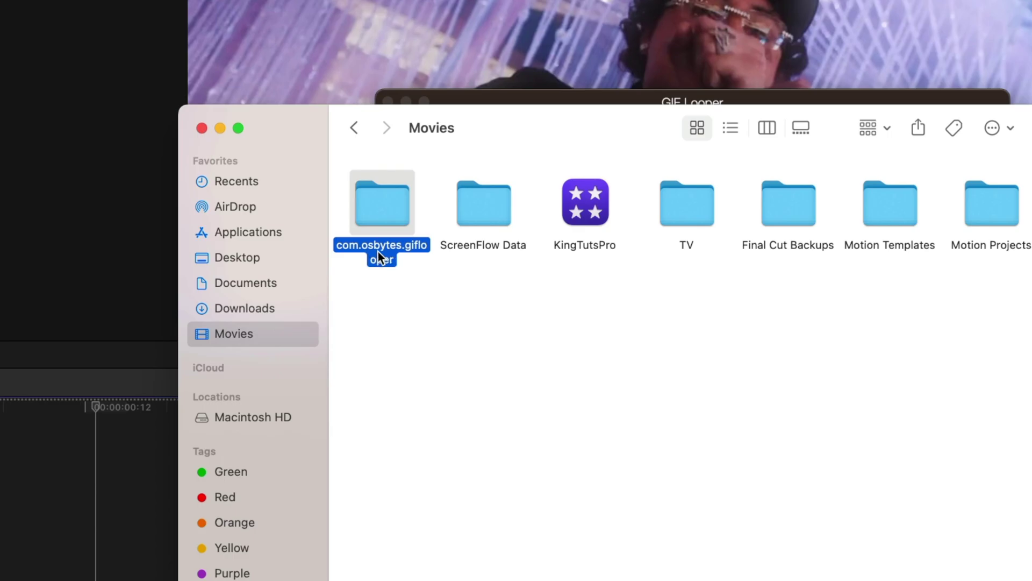
double_click(369, 195)
Quick Look before.gif, close the preview, and open the file in Preview
click(388, 218)
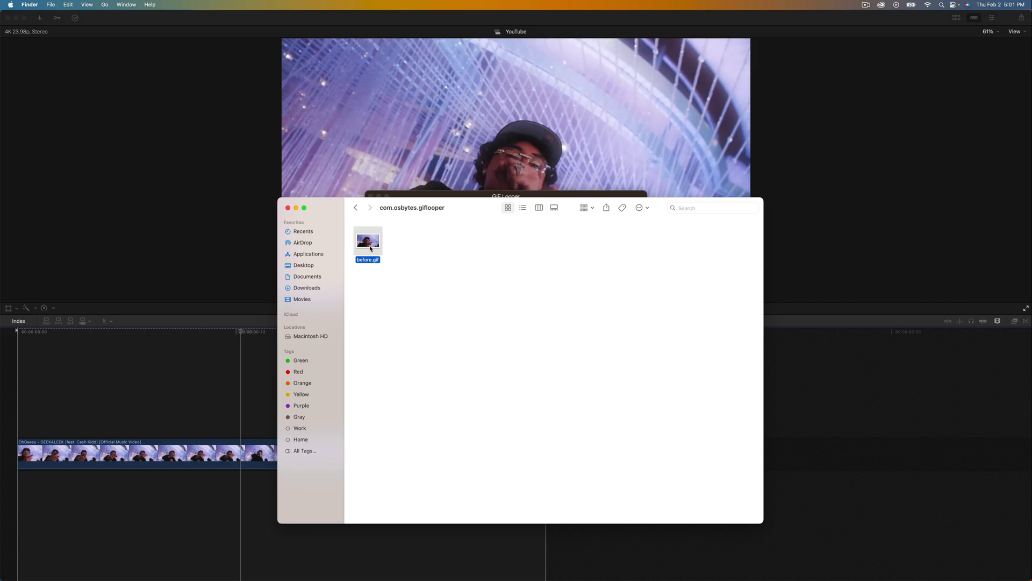
key(space)
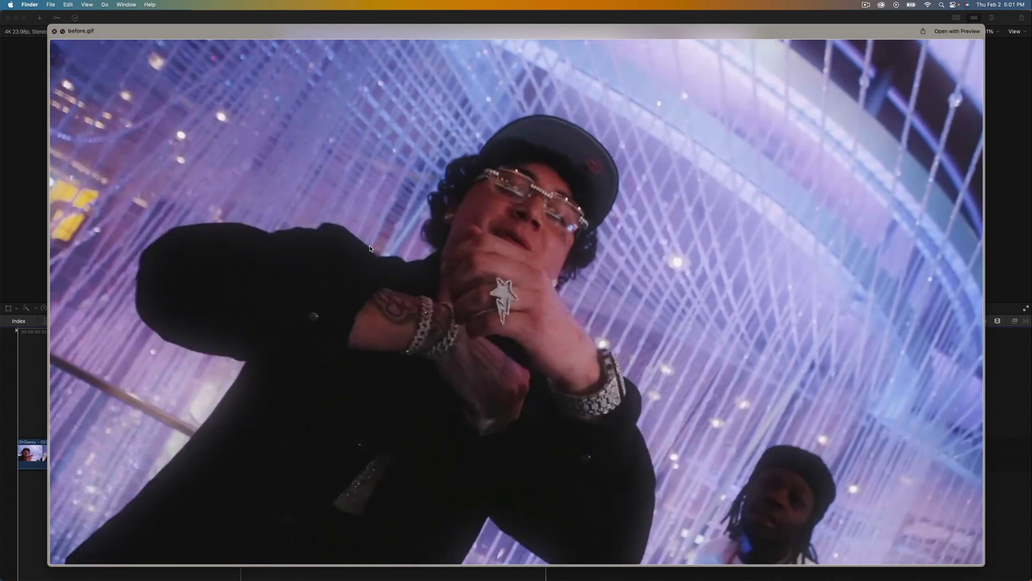
key(space)
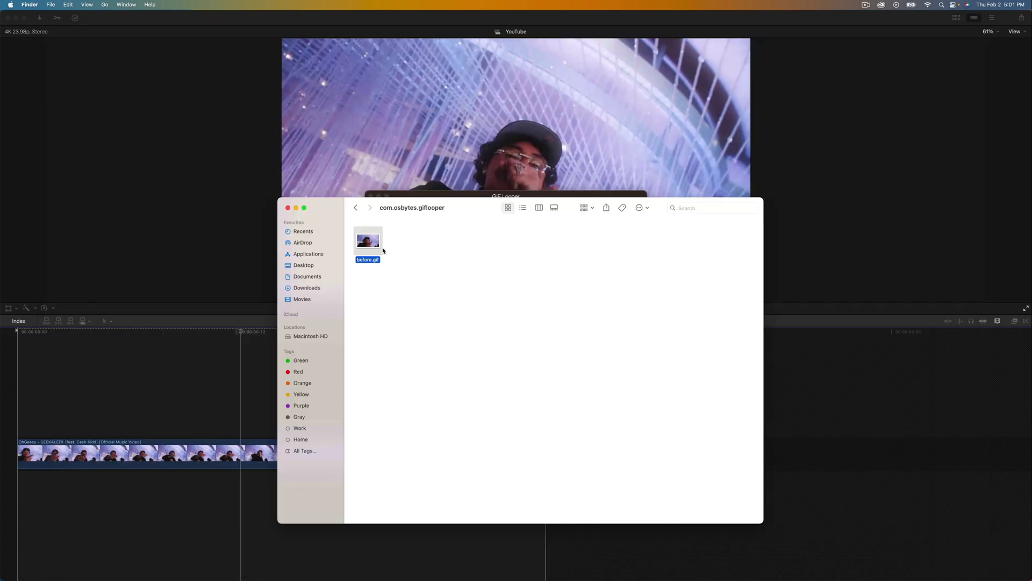
double_click(369, 242)
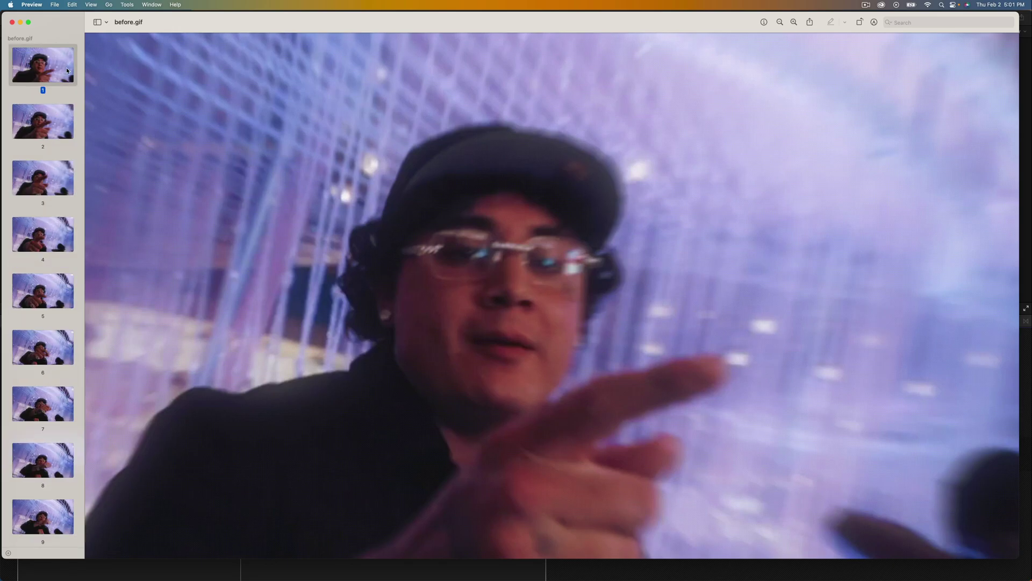
Select all frames in Preview's thumbnail sidebar with Cmd+A and bring up the Tools menu
drag(54, 24, 116, 71)
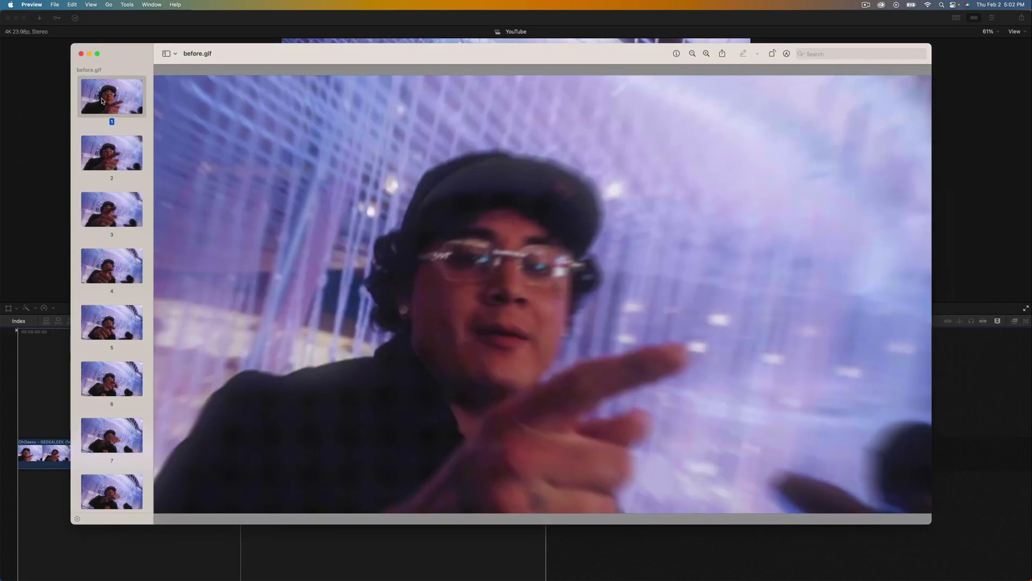
scroll(108, 103, down, 20)
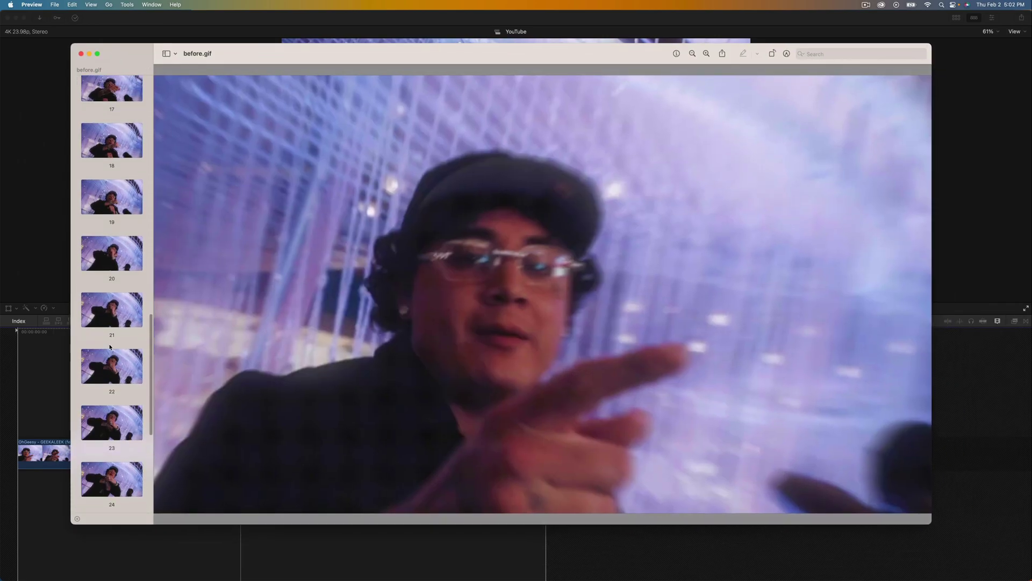
key(super+a)
scroll(111, 280, up, 20)
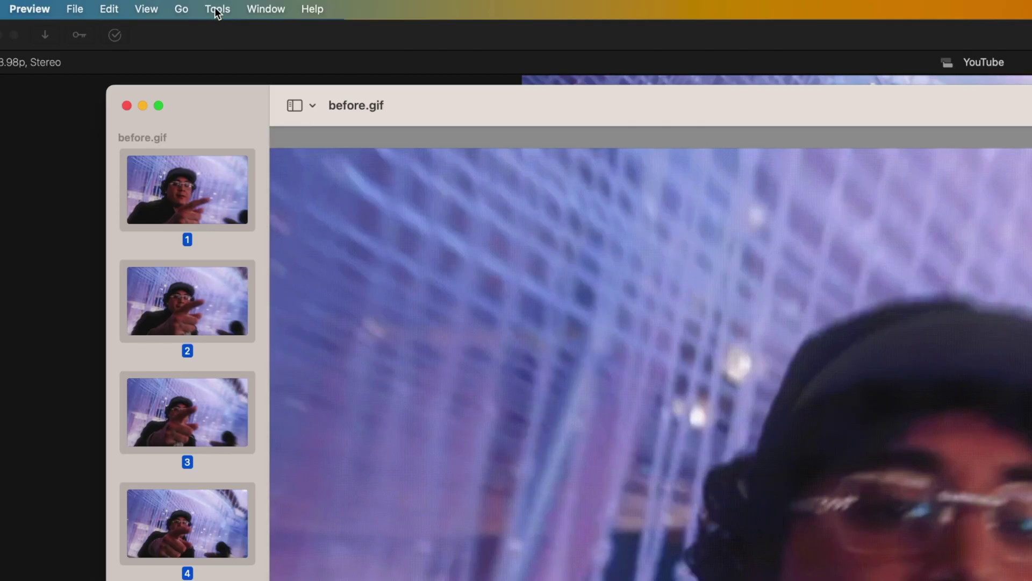
click(218, 10)
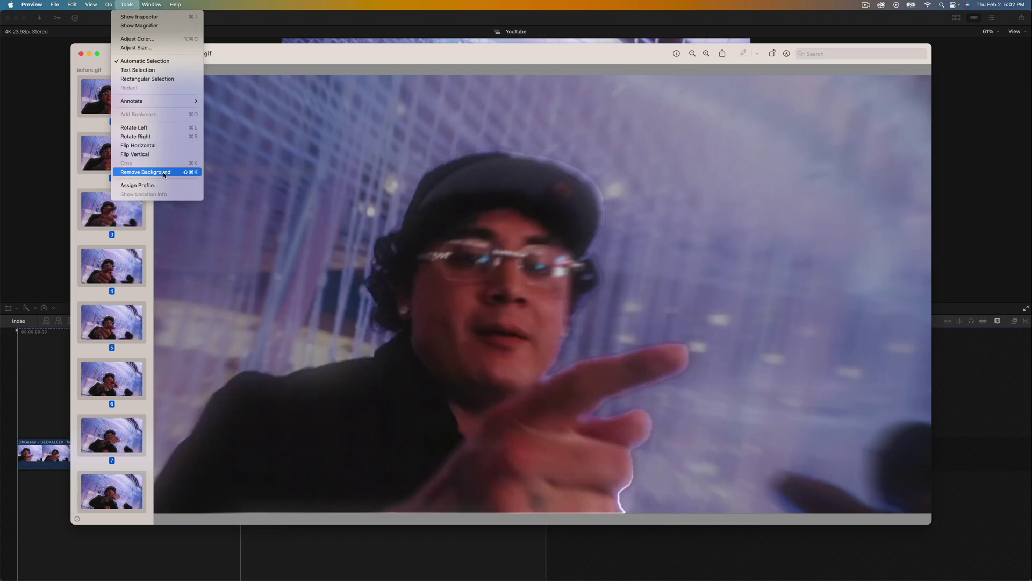
Remove the background from every frame of the GIF in Preview
click(164, 174)
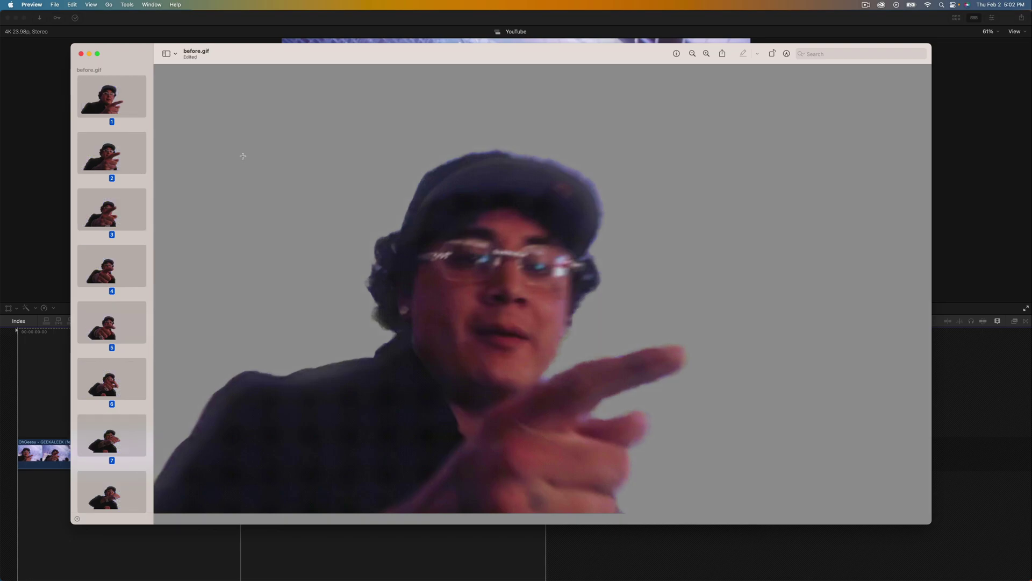
scroll(106, 218, down, 10)
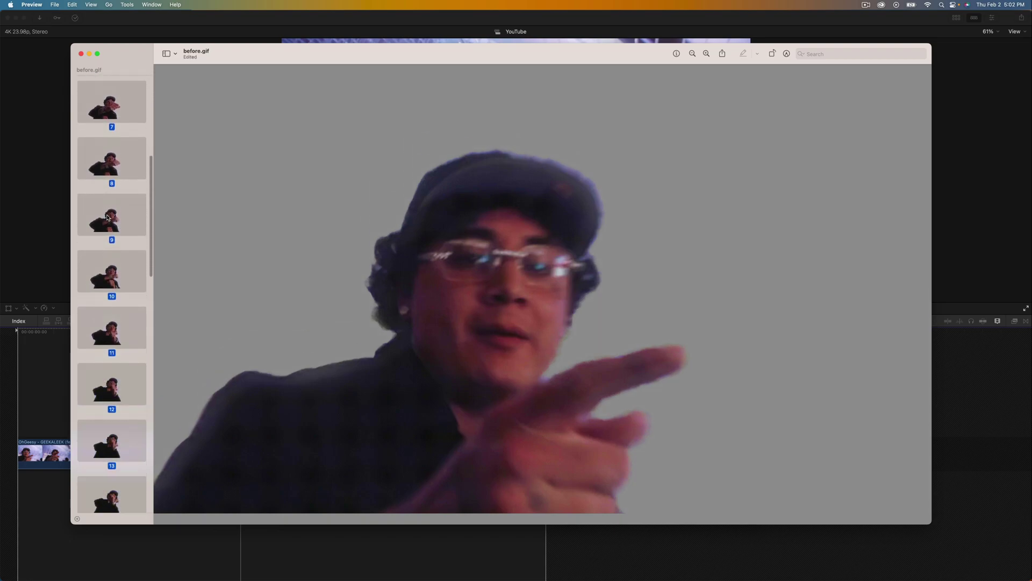
scroll(107, 215, down, 2)
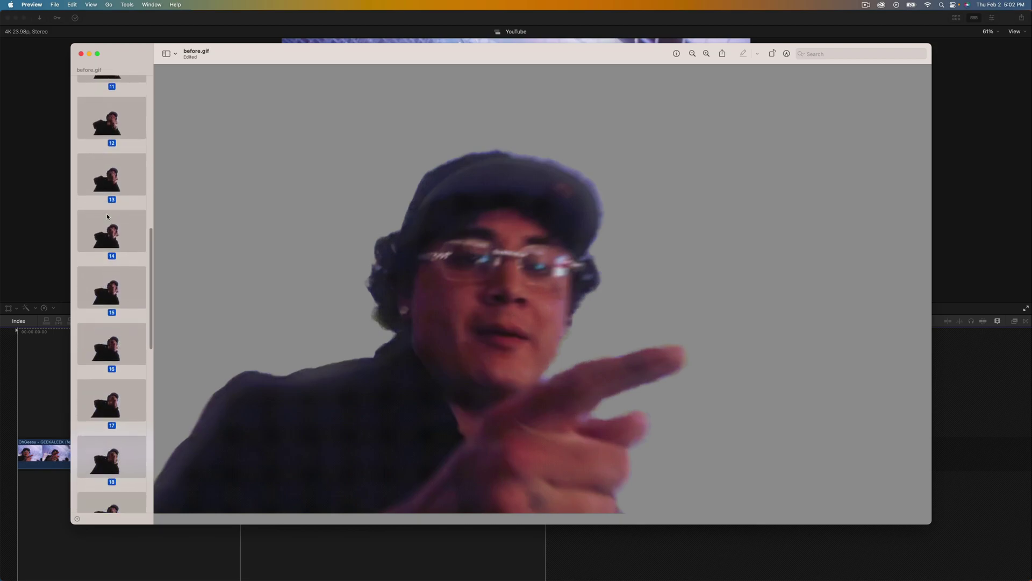
scroll(107, 215, up, 10)
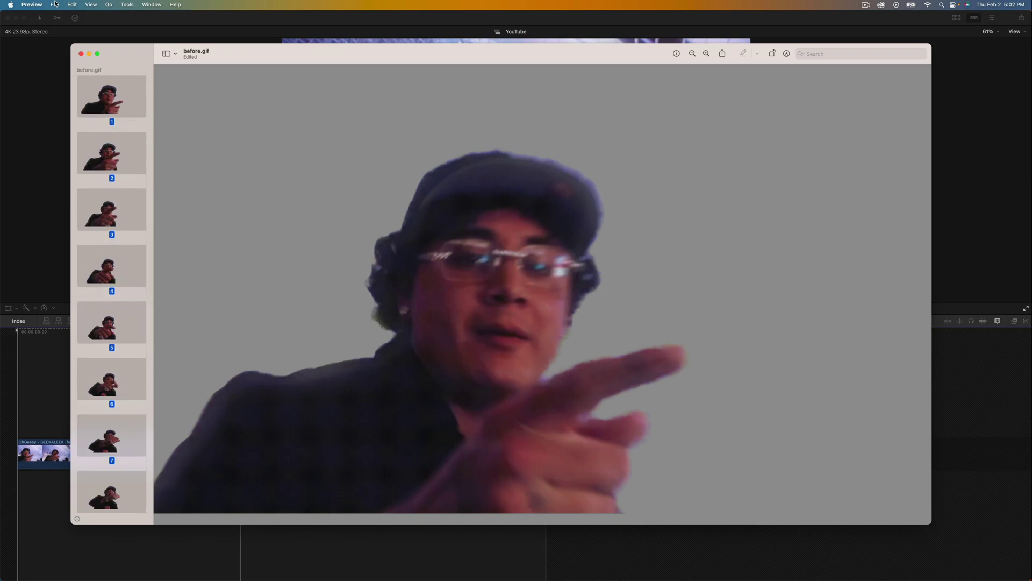
Rename the edited GIF to after.gif, then bring Finder's Movies folder forward
click(54, 4)
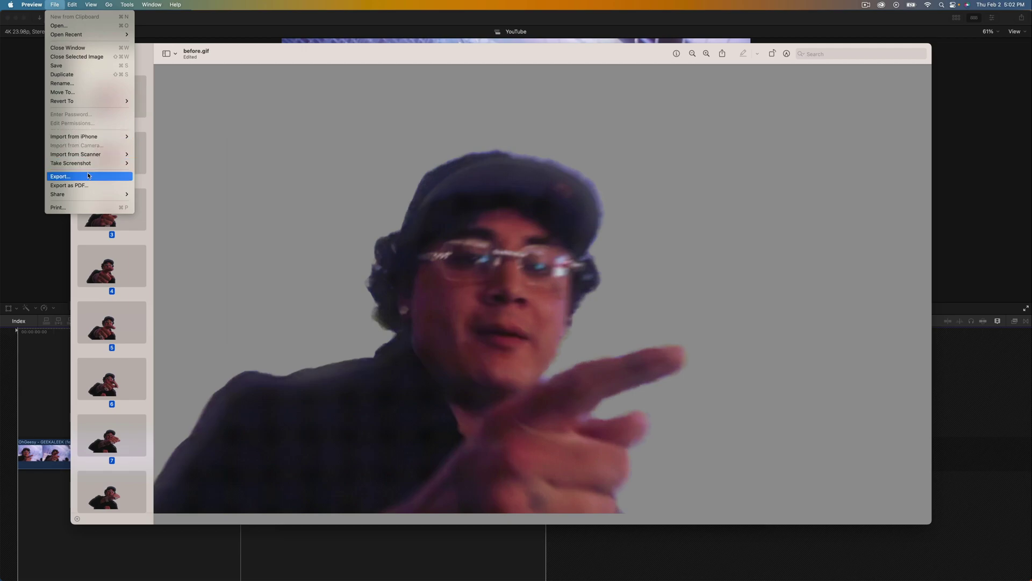
click(81, 83)
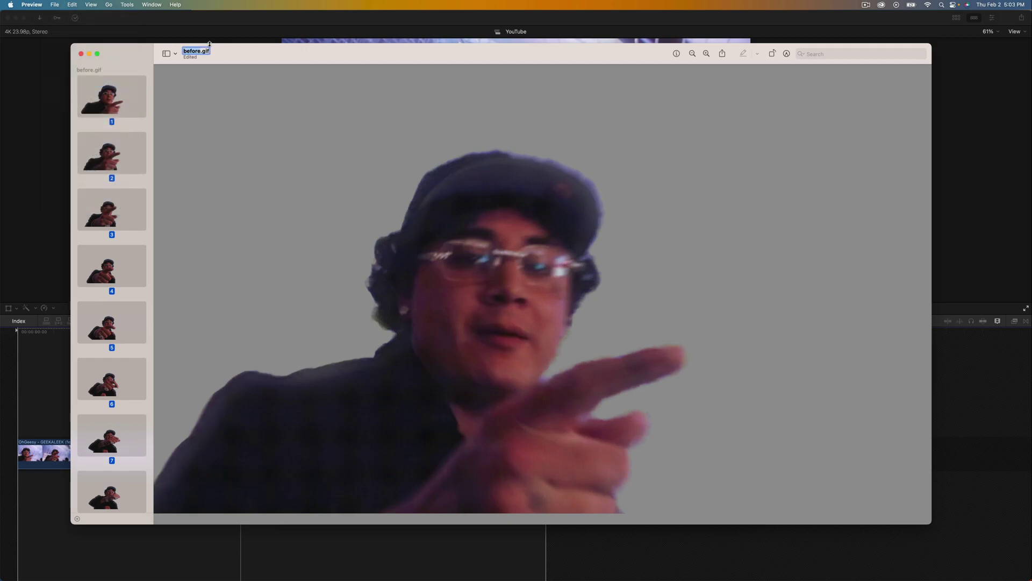
key(Return)
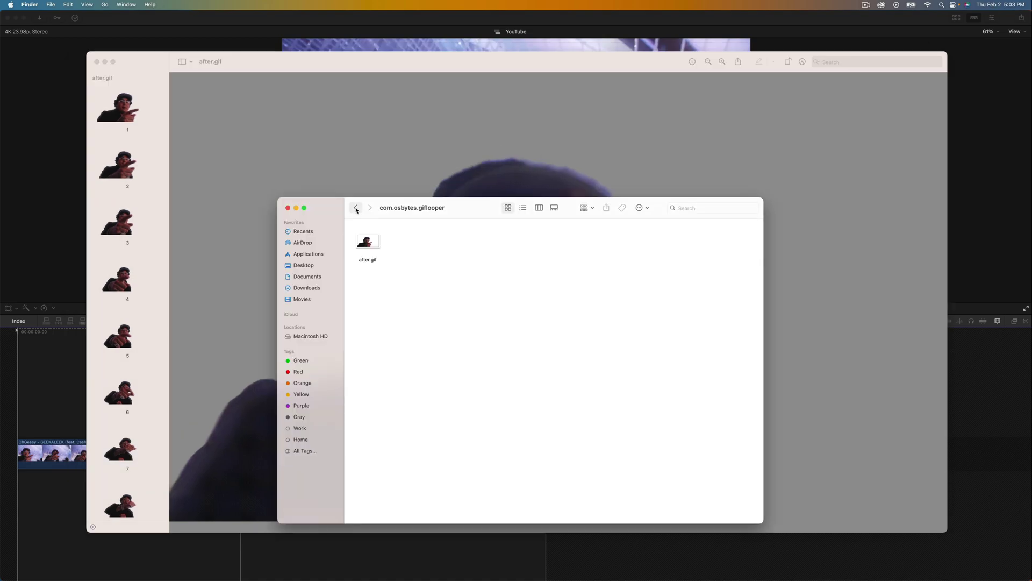
click(356, 209)
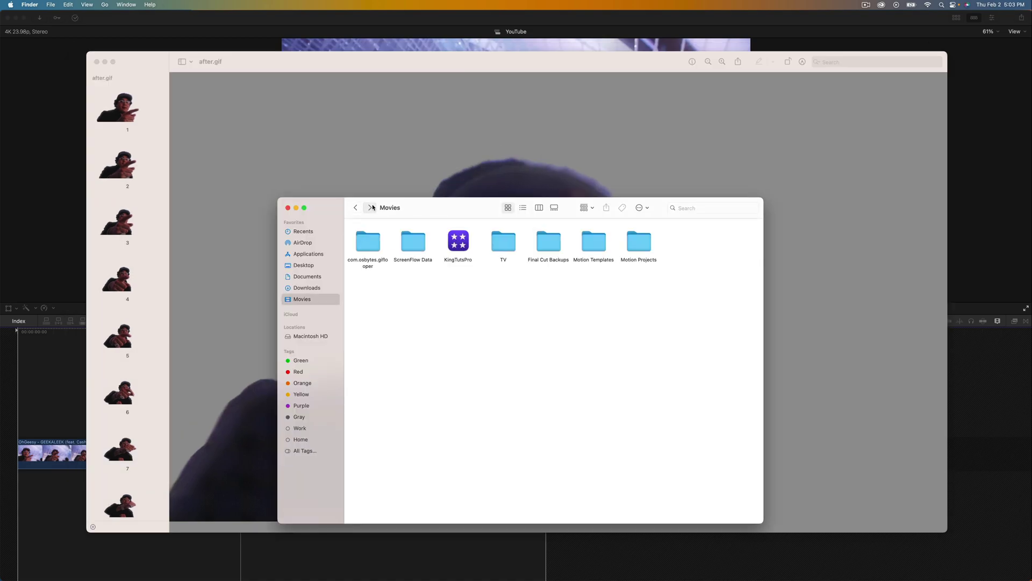
Quick Look after.gif in com.osbytes.giflooper and connect it above the before clip
double_click(369, 242)
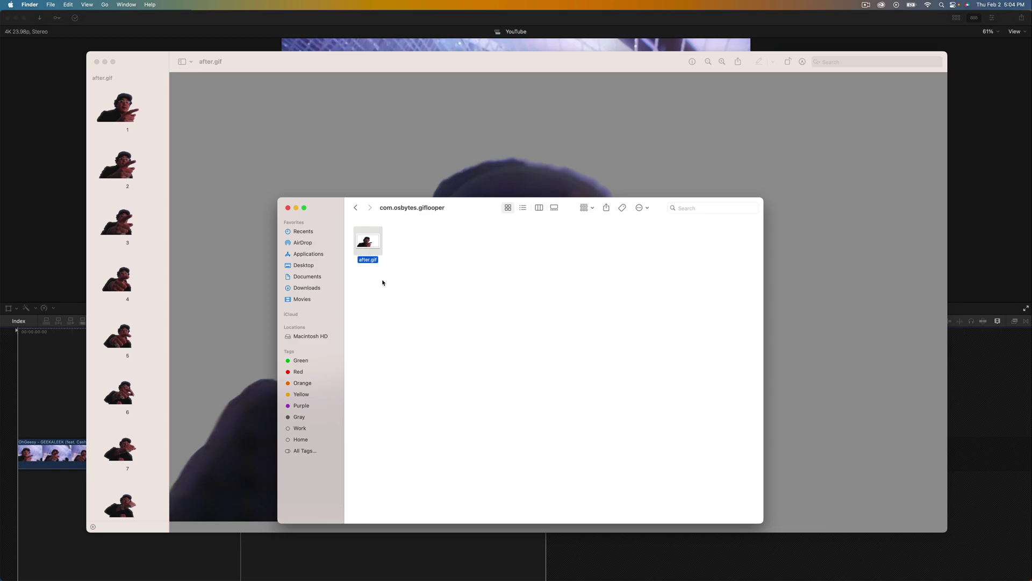
key(space)
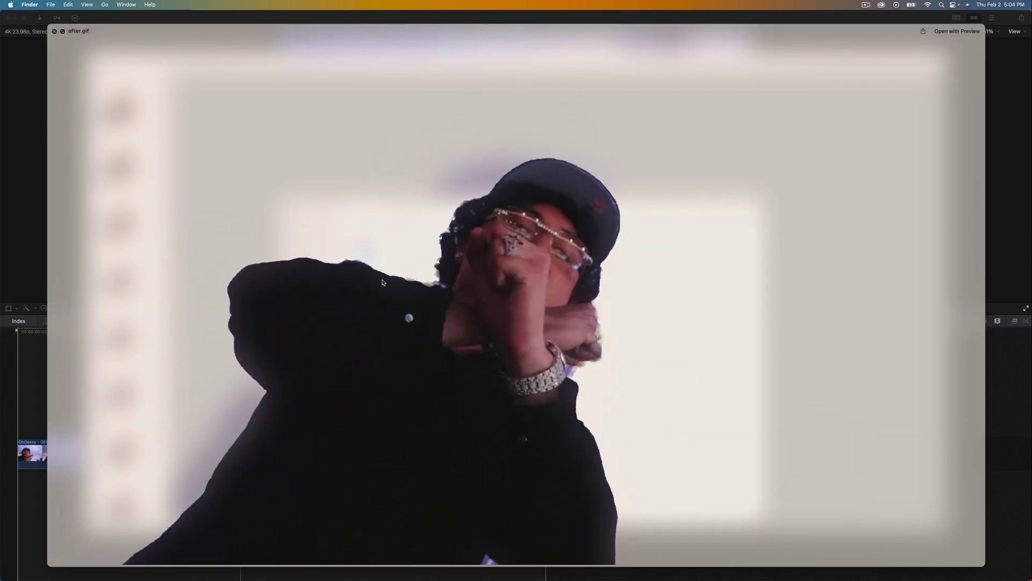
key(space)
drag(533, 290, 276, 355)
drag(463, 331, 385, 333)
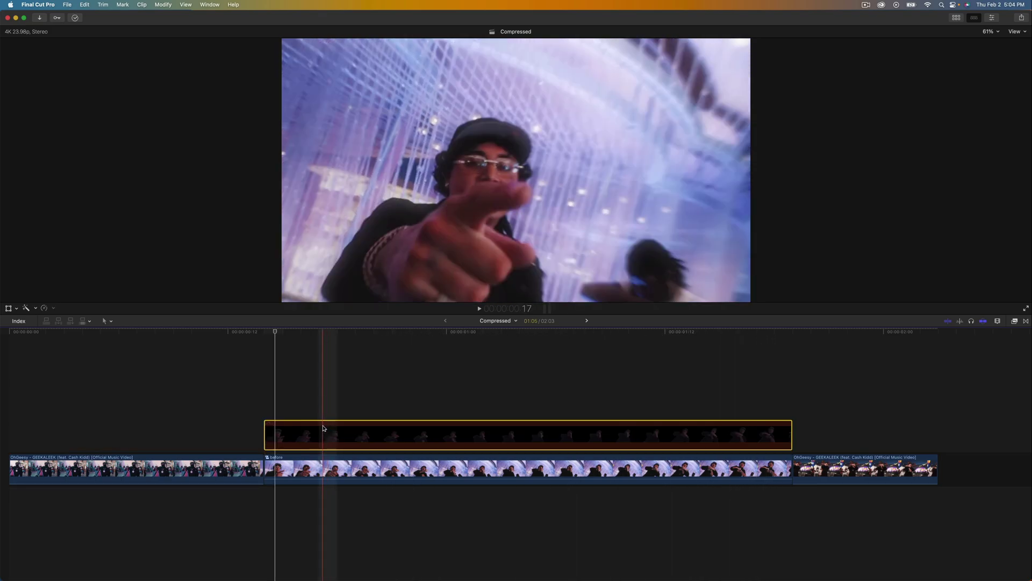
Disable the after cutout clip in the timeline
key(space)
key(space)
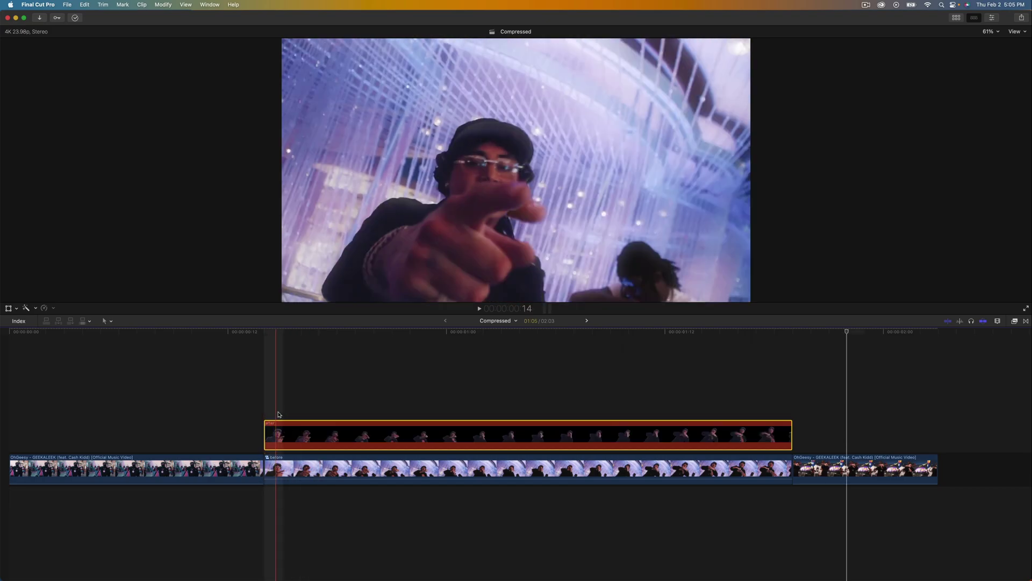
key(v)
click(573, 468)
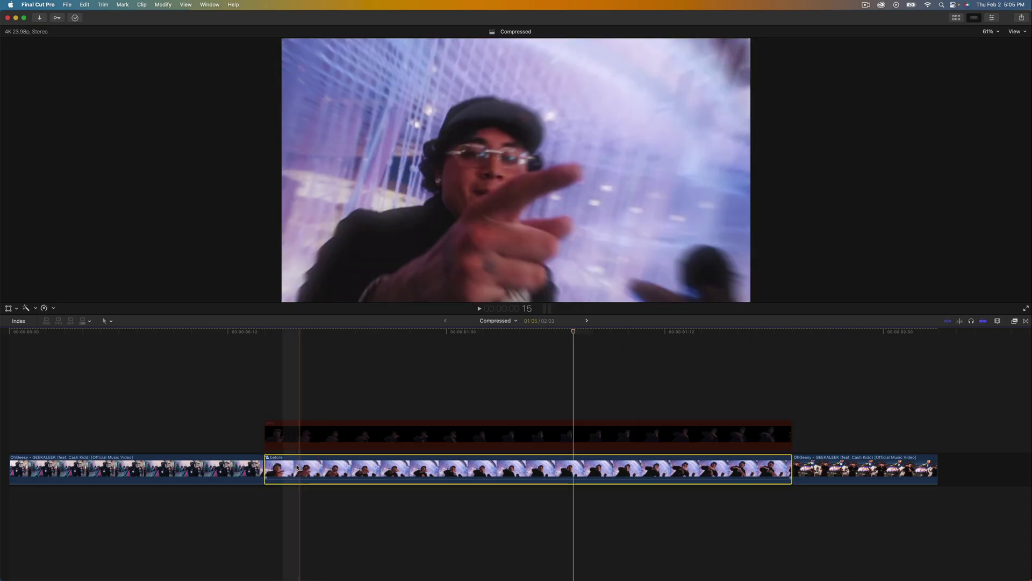
Duplicate the before clip above the storyline and select the copy
drag(330, 333, 309, 333)
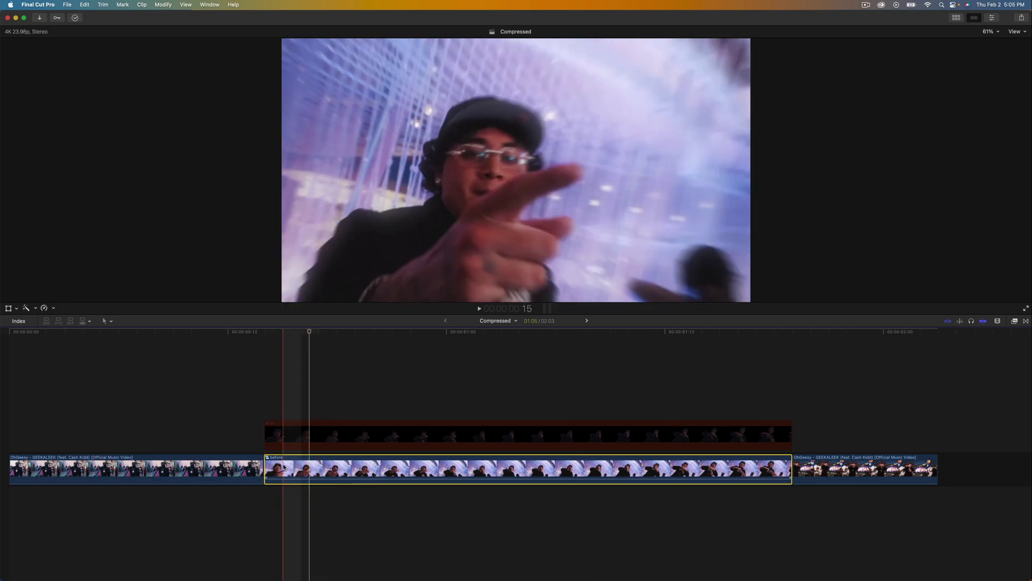
drag(283, 468, 283, 435)
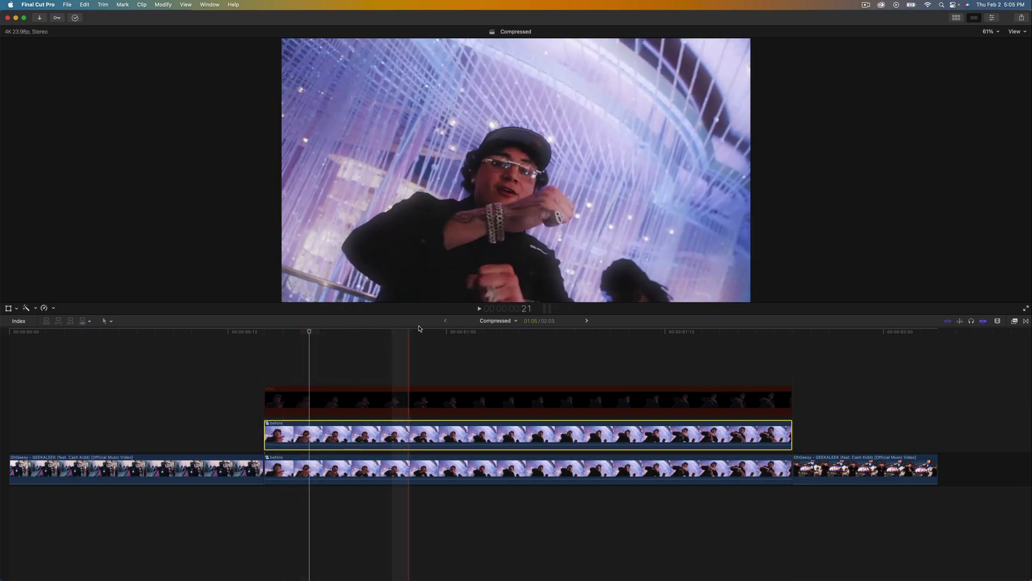
click(436, 331)
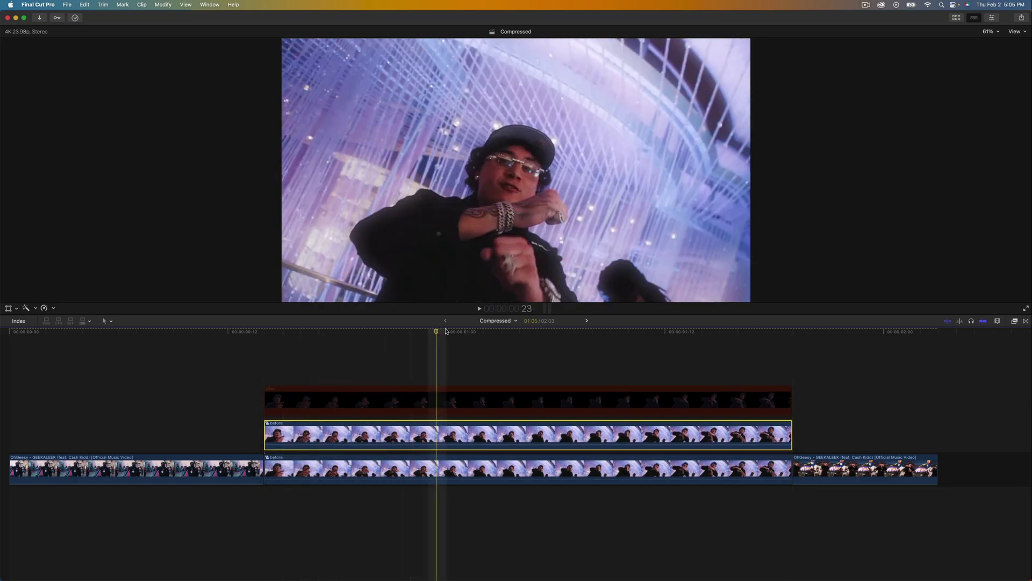
click(1014, 321)
Apply the Radial blur effect to the upper before clip
click(861, 403)
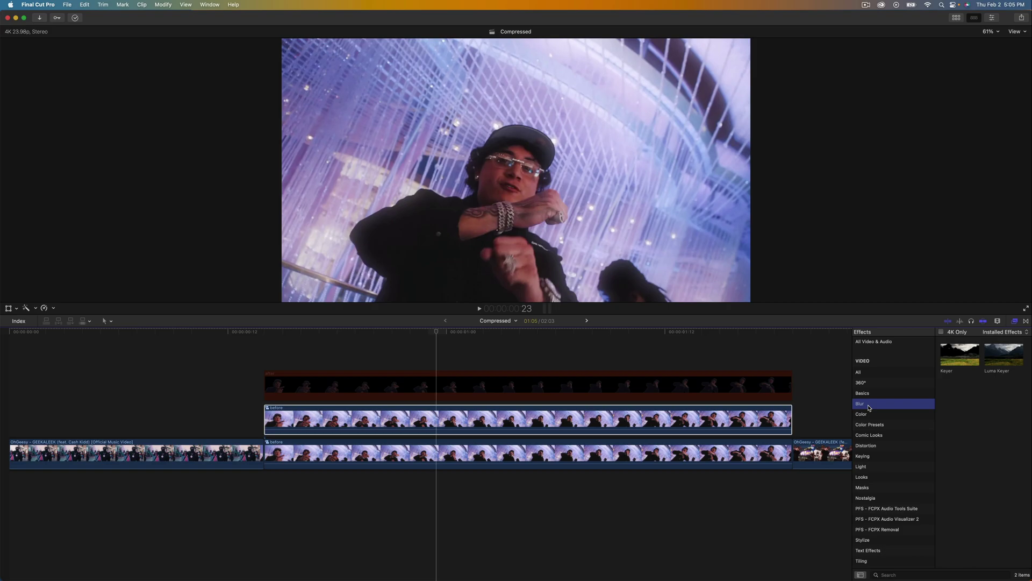
drag(972, 420, 455, 417)
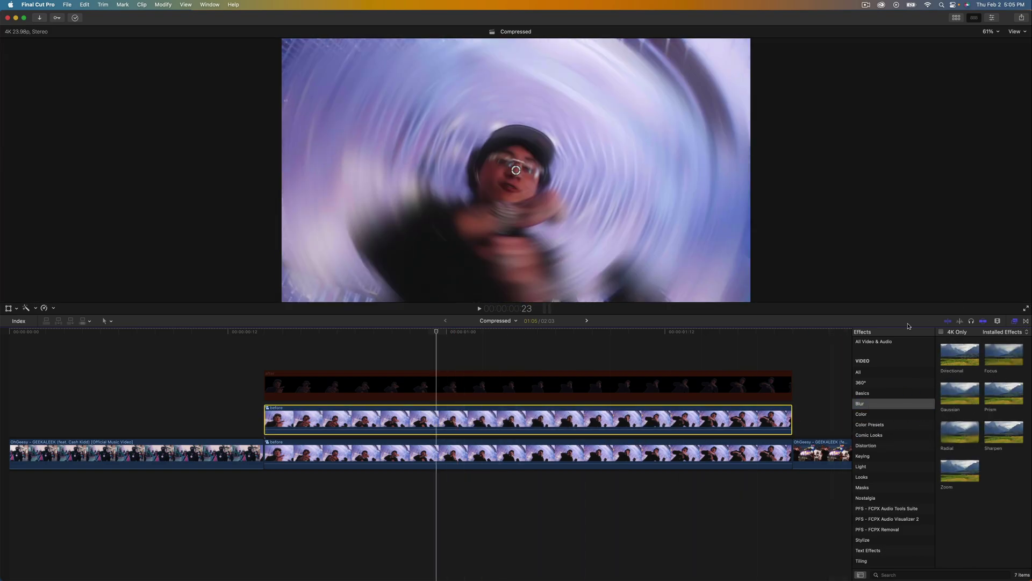
key(super+5)
key(Up)
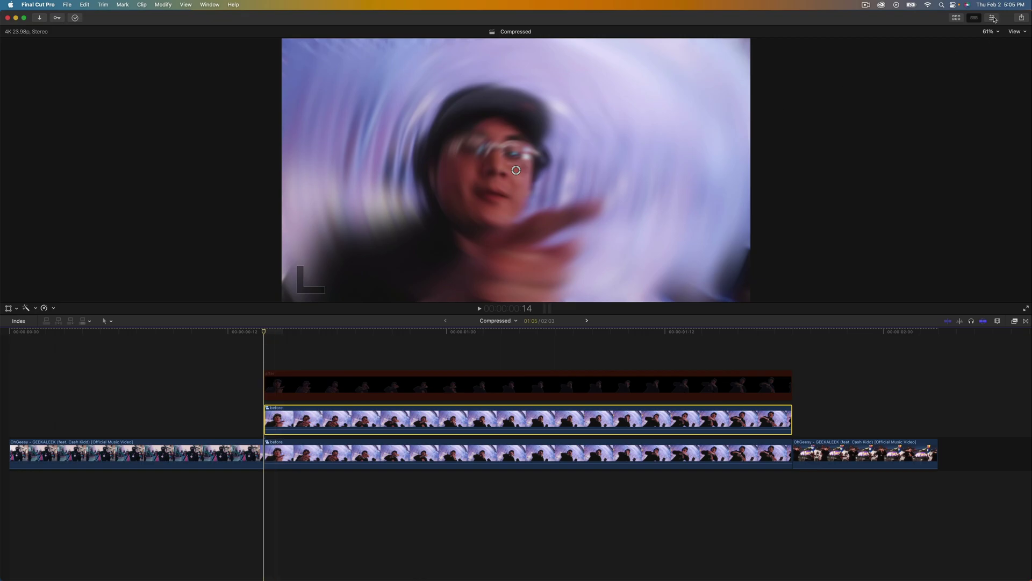
Set the Radial blur Amount to 34.69 and scale the clip to 85%
click(993, 19)
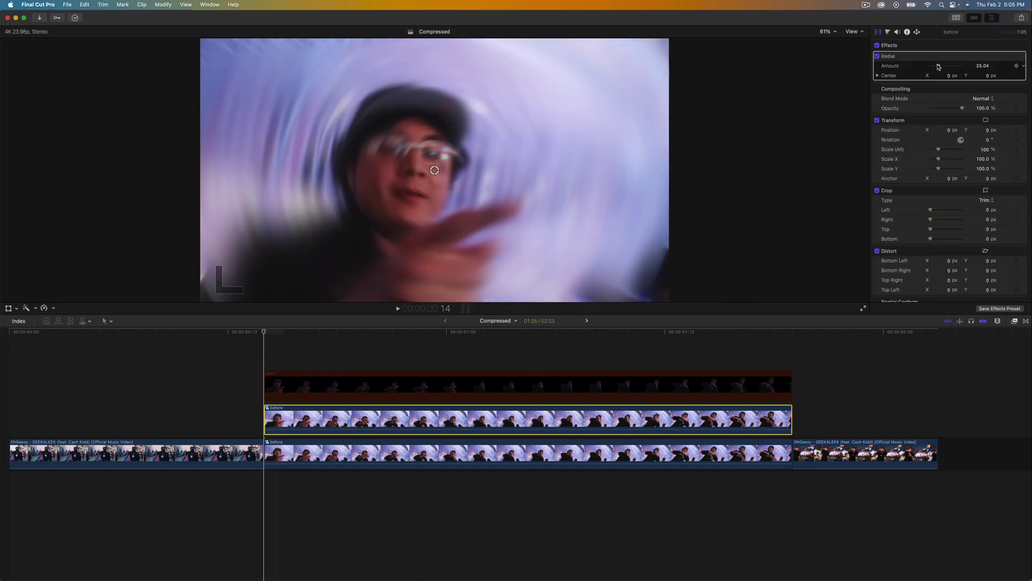
drag(939, 67, 942, 67)
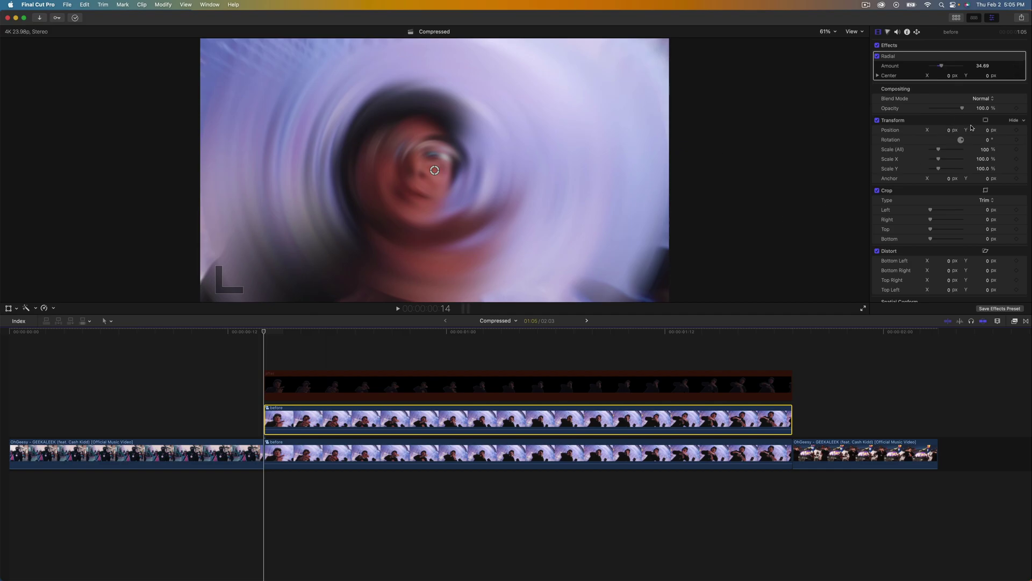
drag(986, 152, 975, 153)
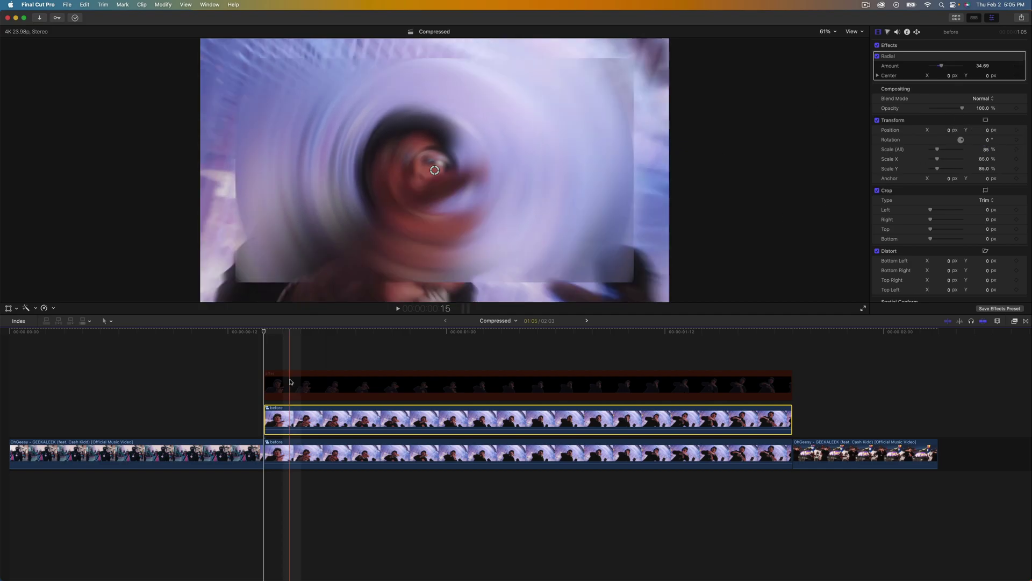
click(289, 382)
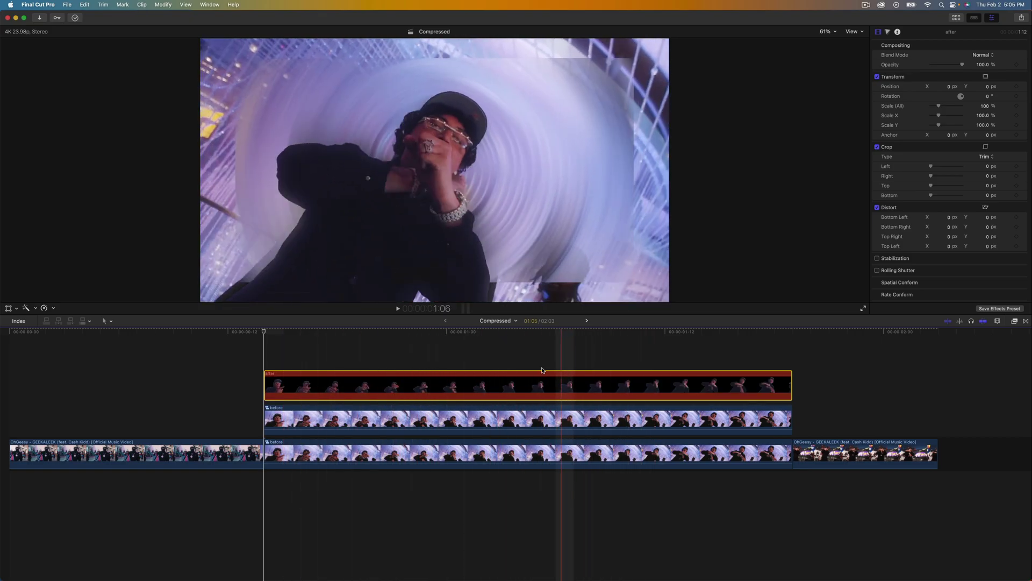
click(347, 419)
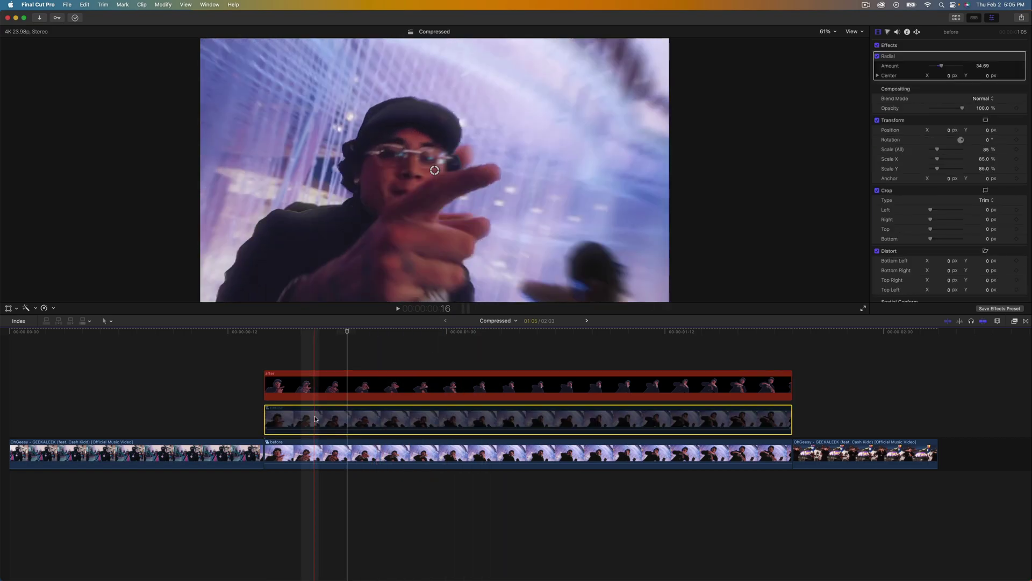
Re-enable the blurred before clip and reset its scale to 100%
key(v)
key(Up)
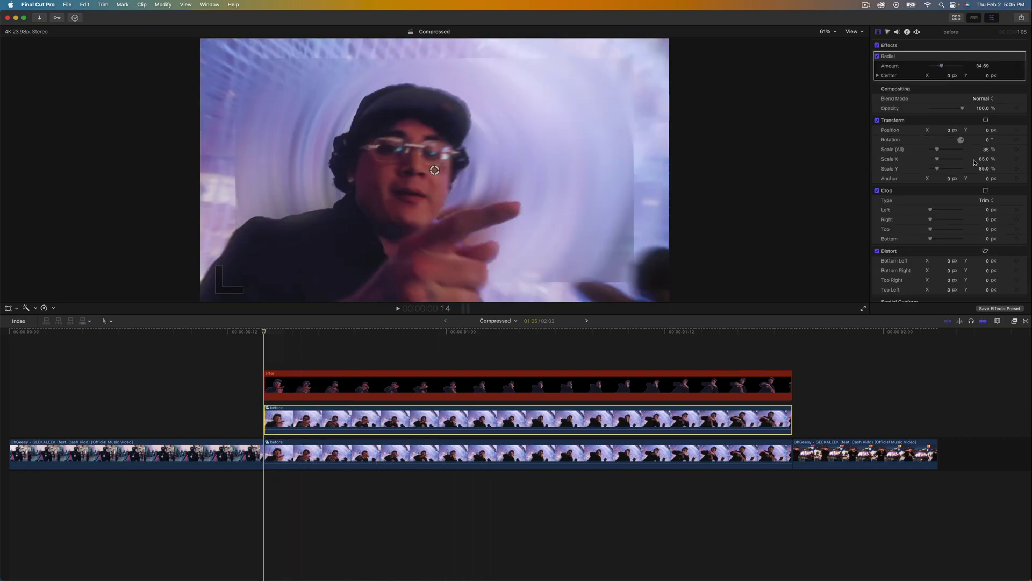
scroll(1029, 149, down, 1)
click(1023, 143)
click(996, 149)
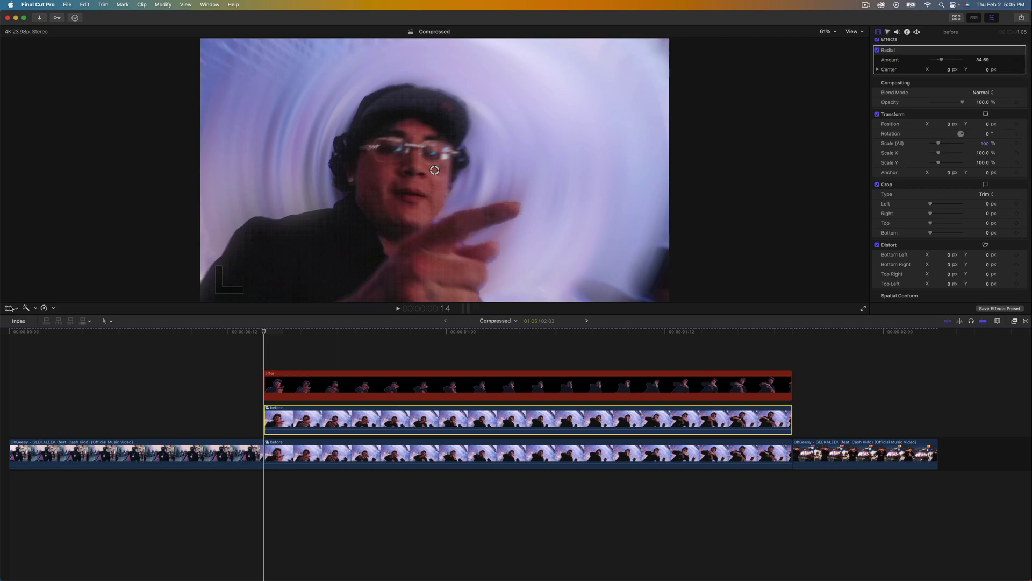
Keyframe the clip's rotation to 90° at a later frame, then show the Masks effects
click(9, 308)
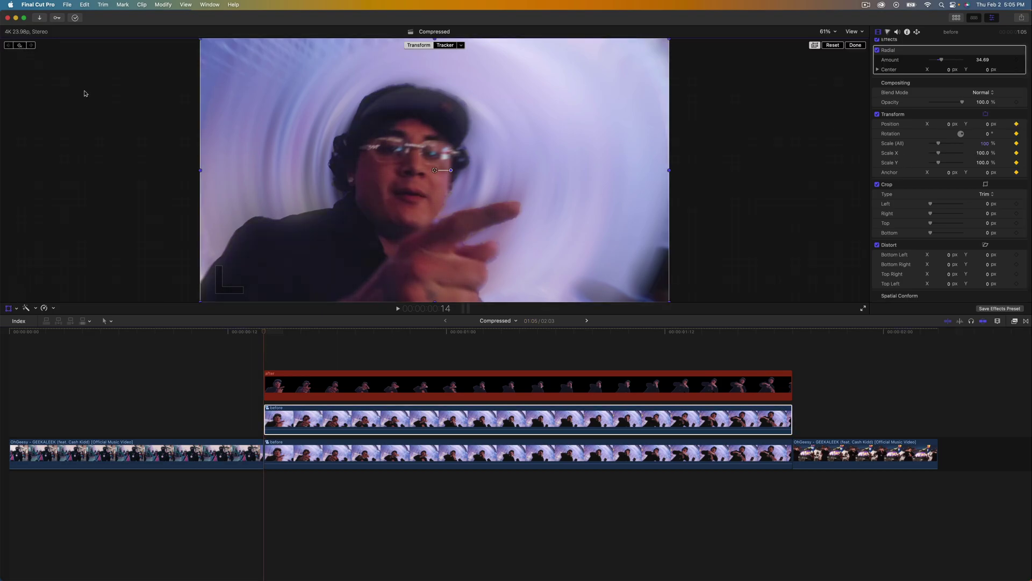
drag(267, 332, 776, 344)
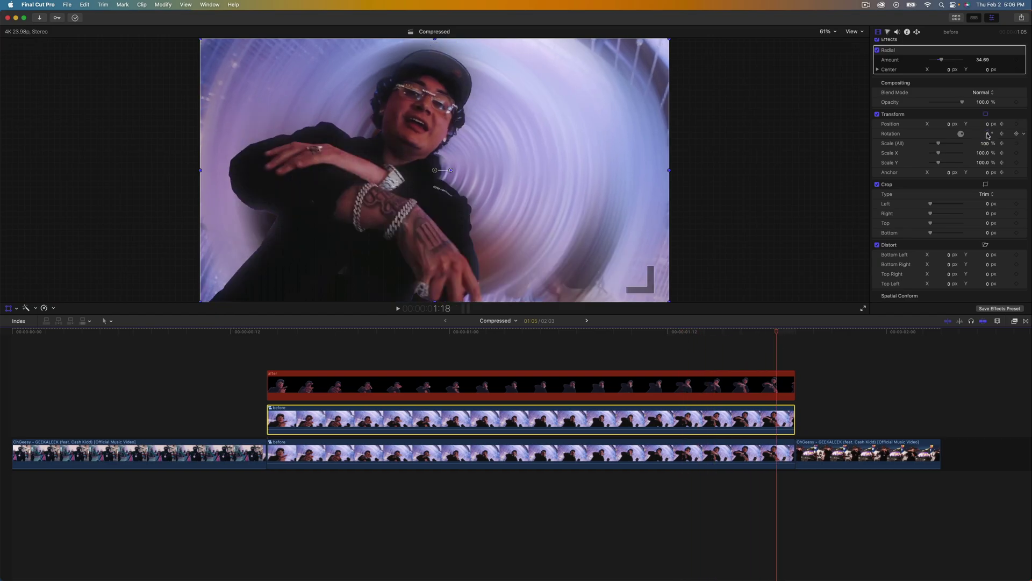
click(987, 135)
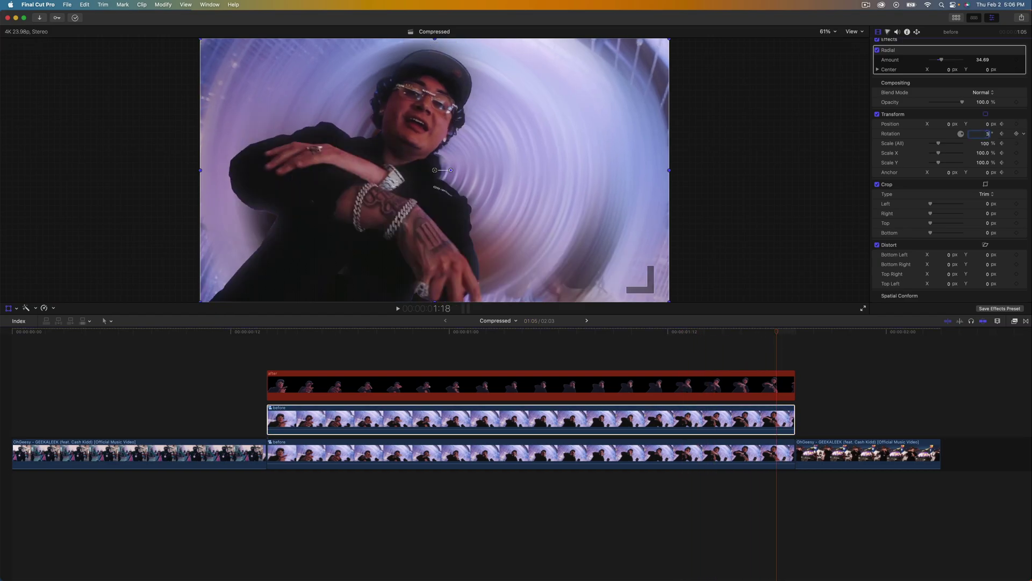
drag(688, 335, 403, 334)
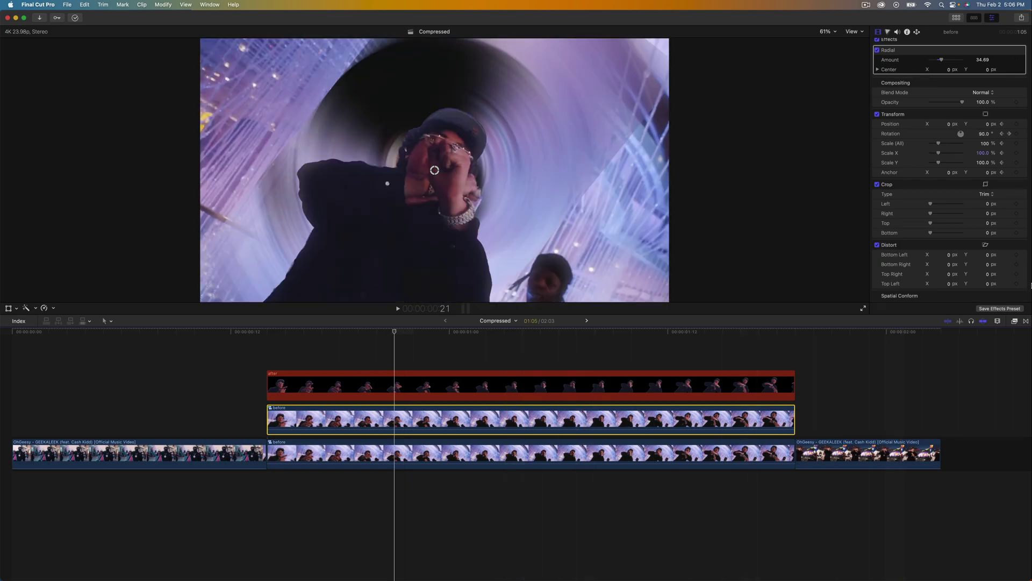
click(1014, 321)
click(862, 487)
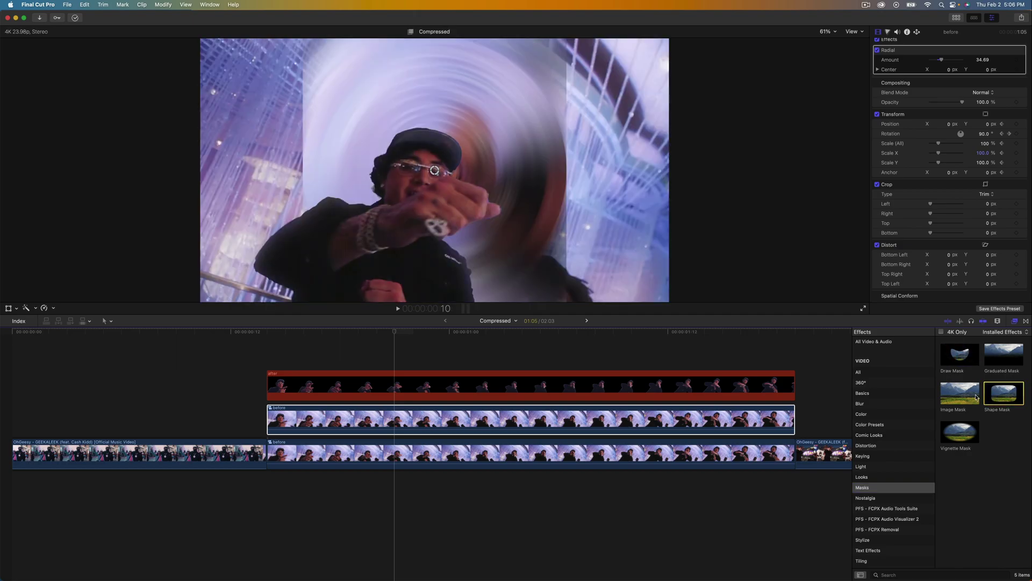
Add a Shape Mask with feather 393.5 to the blurred copy and play it back
drag(1003, 393, 422, 419)
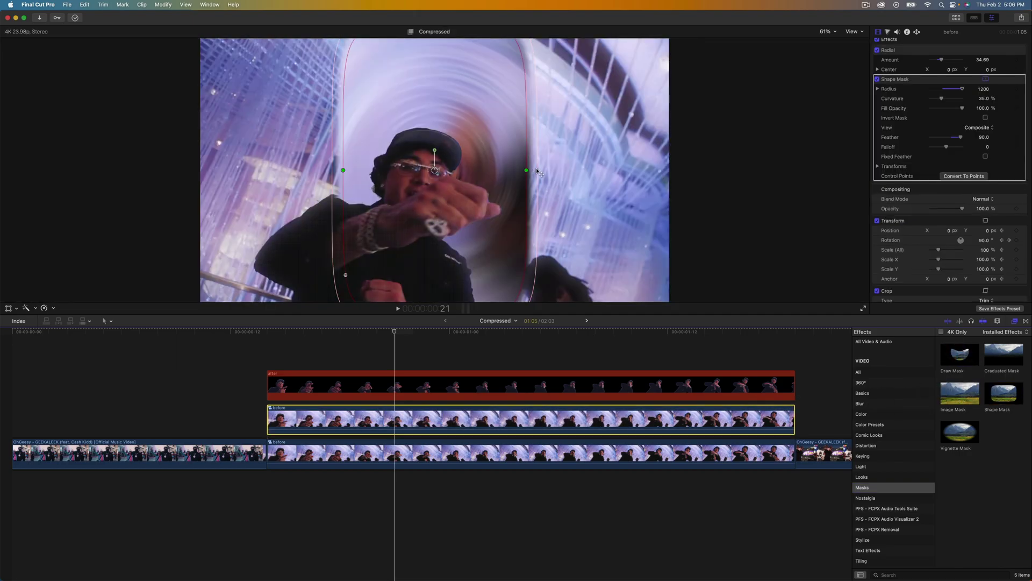
drag(537, 171, 574, 172)
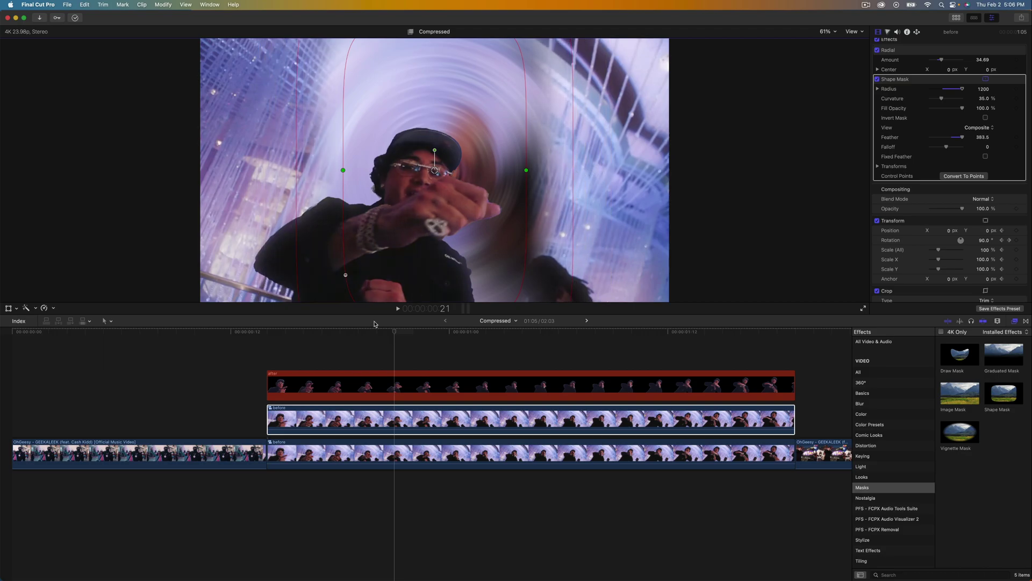
drag(375, 331, 221, 337)
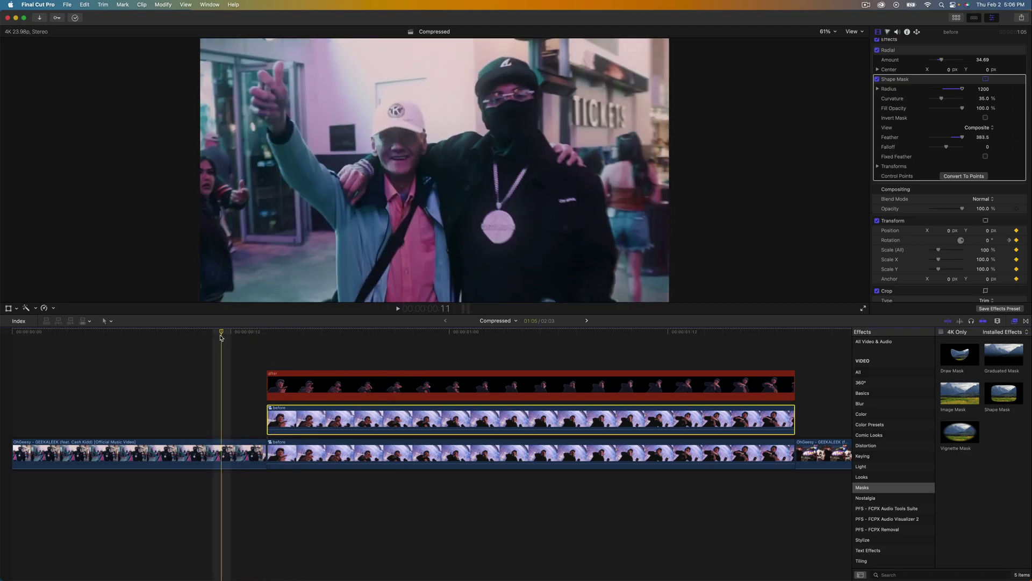
key(space)
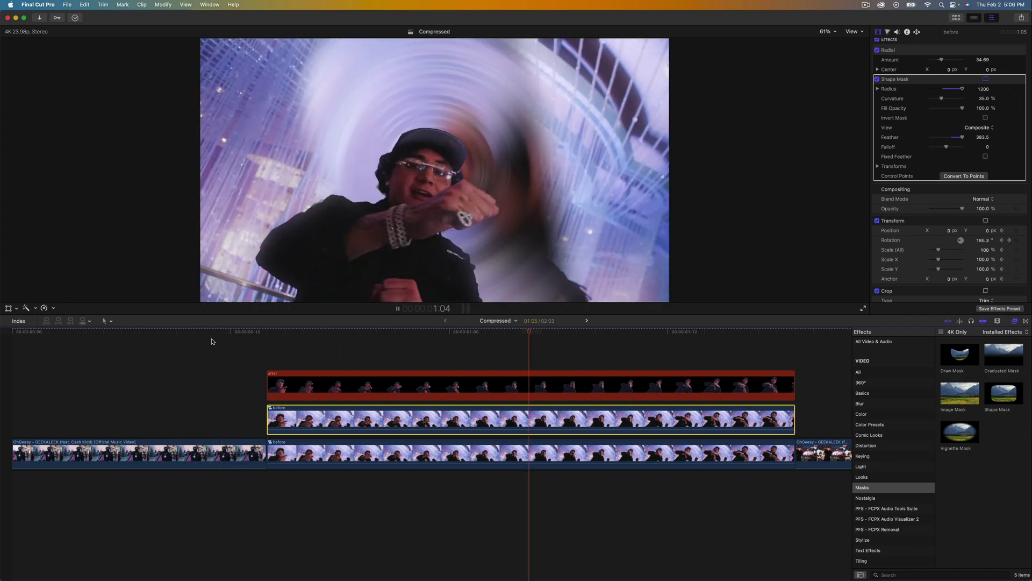
Keyframe the Radial blur Amount down to 0 near the end of the before clip
key(Up)
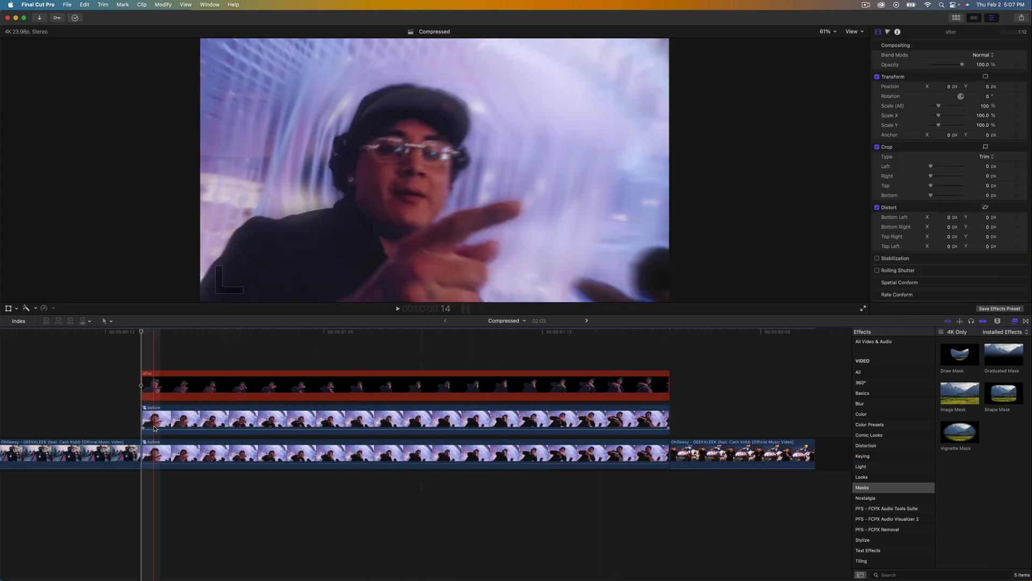
scroll(973, 36, up, 1)
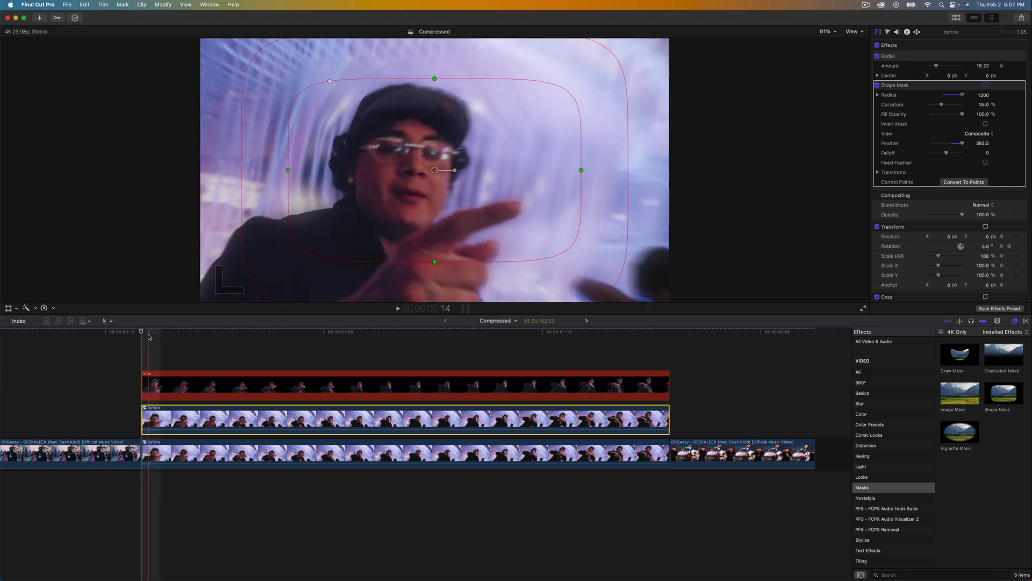
click(391, 329)
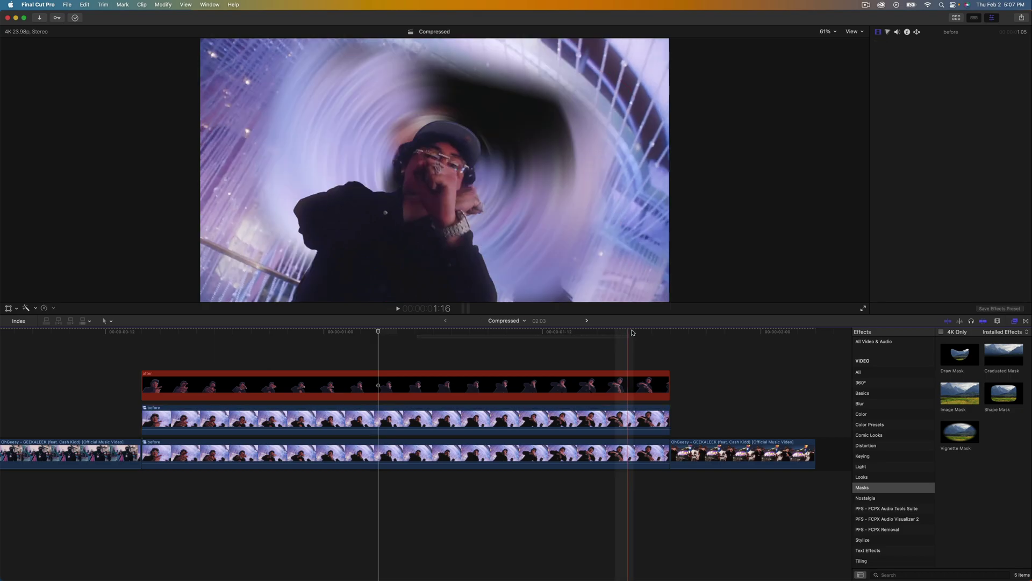
click(677, 337)
click(650, 422)
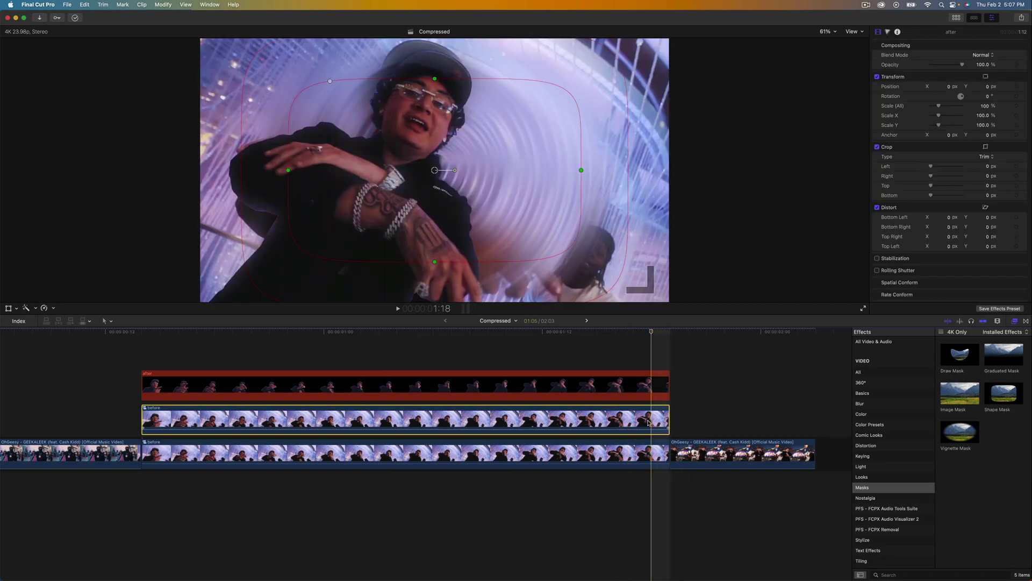
click(881, 85)
drag(948, 69, 866, 71)
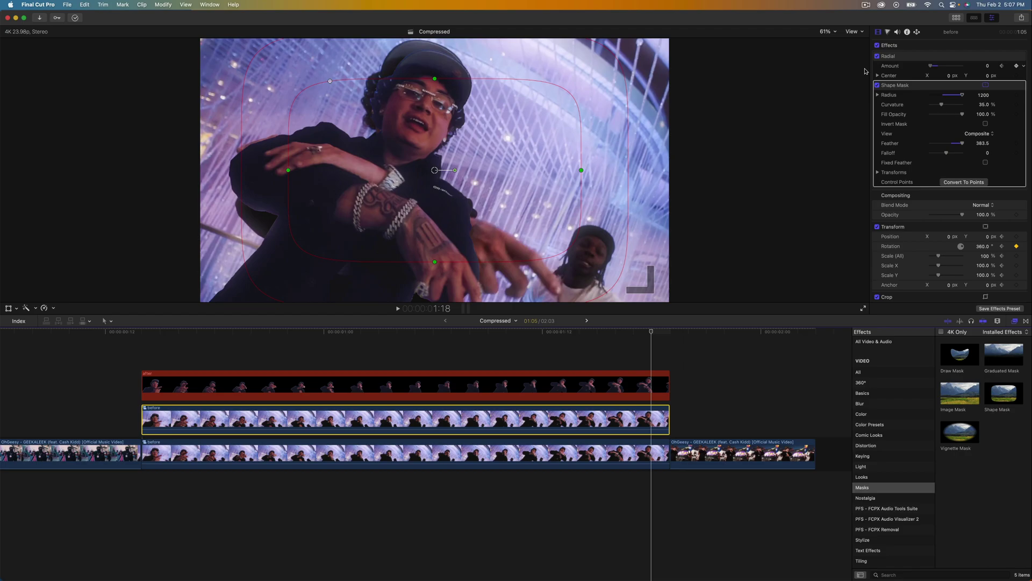
Play back from the clip's start to check the blur fading out
drag(590, 332, 143, 333)
scroll(107, 366, left, 3)
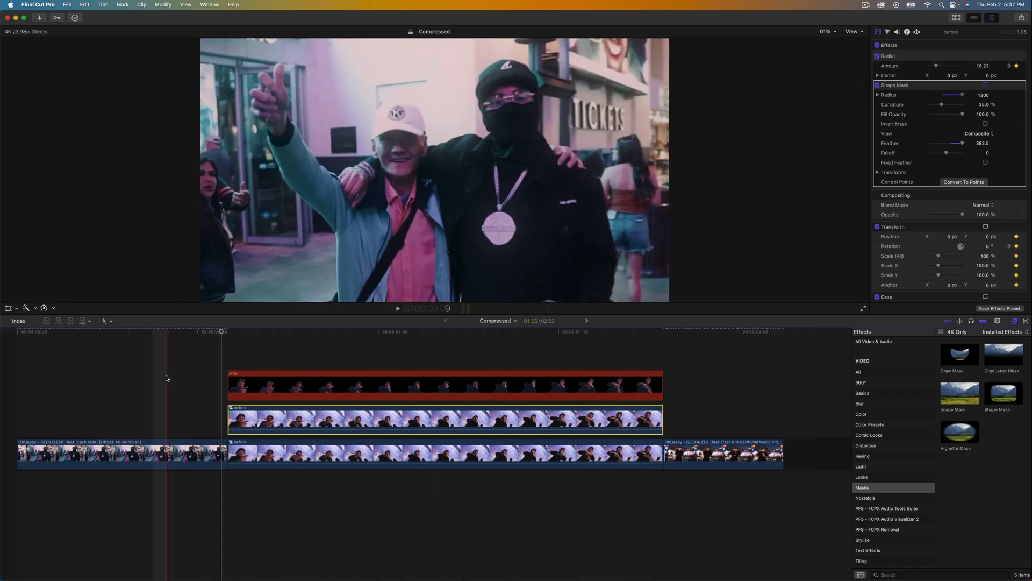
key(space)
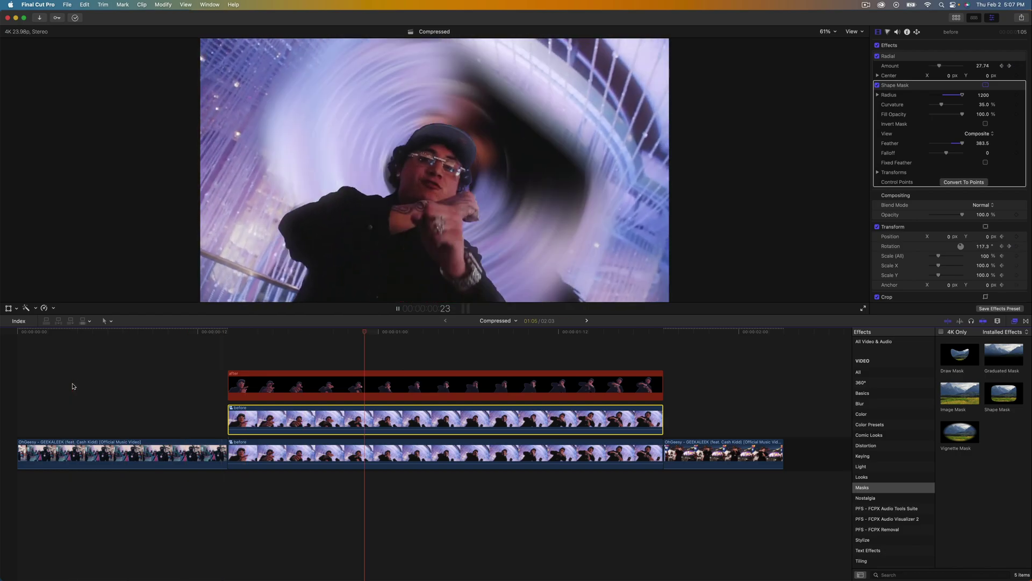
key(space)
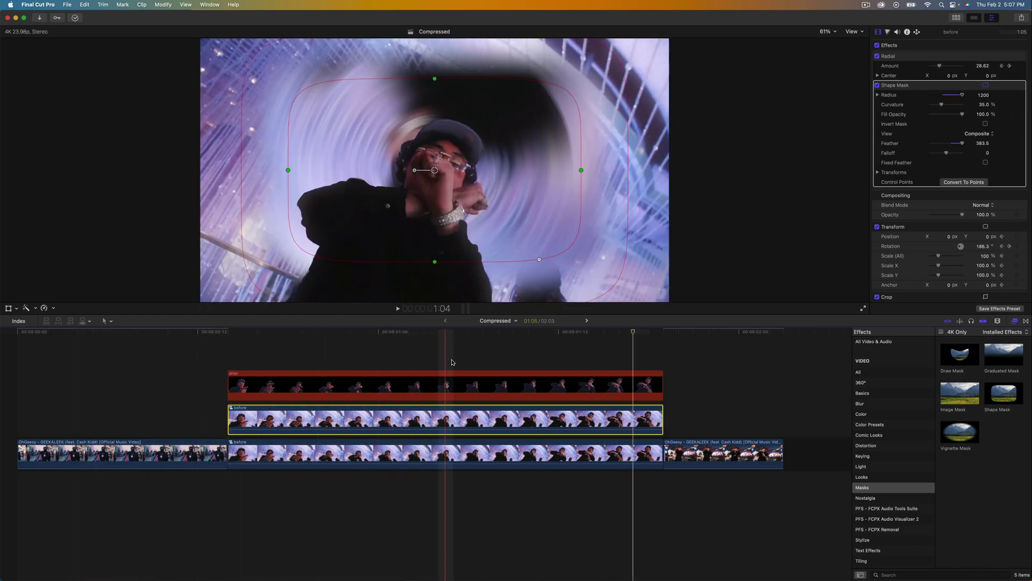
click(649, 347)
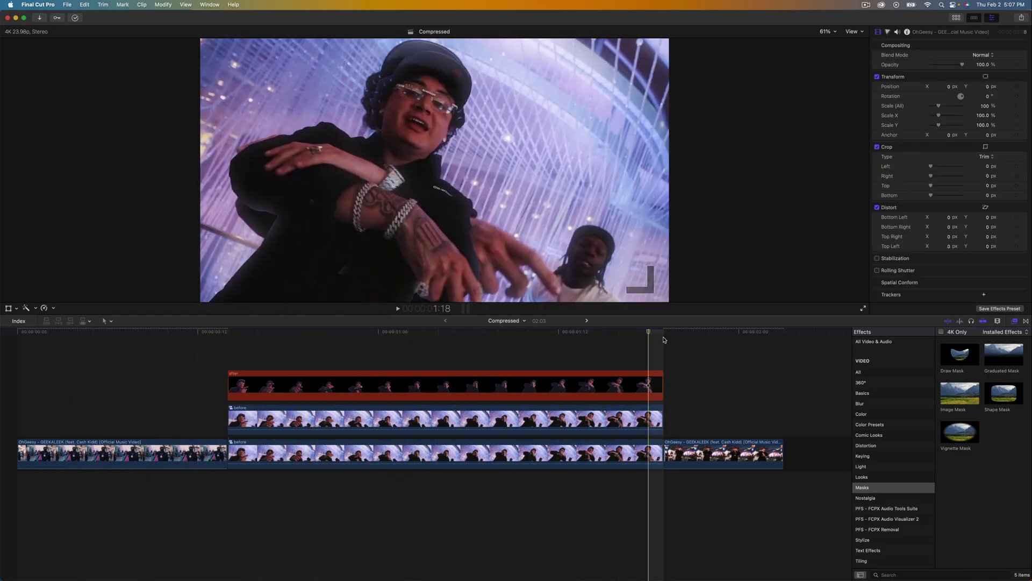
click(654, 420)
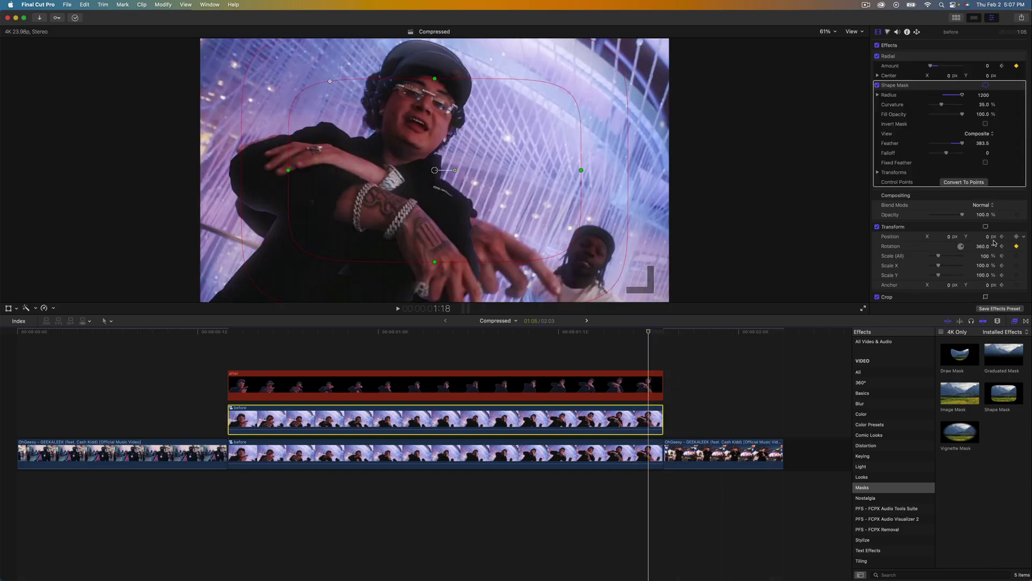
Swap the Effects browser for the Libraries browser showing the overlay clips
click(977, 247)
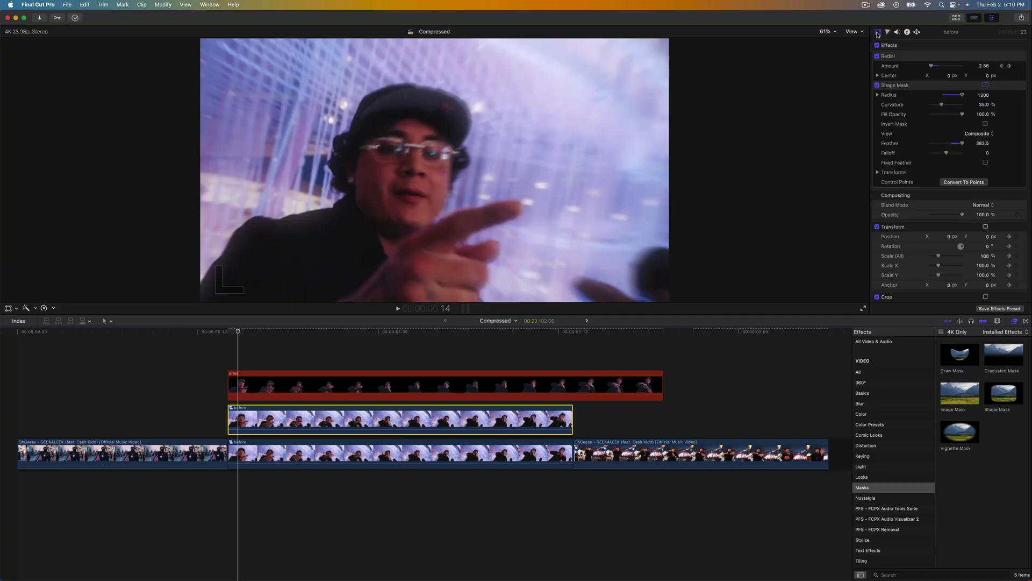
click(957, 19)
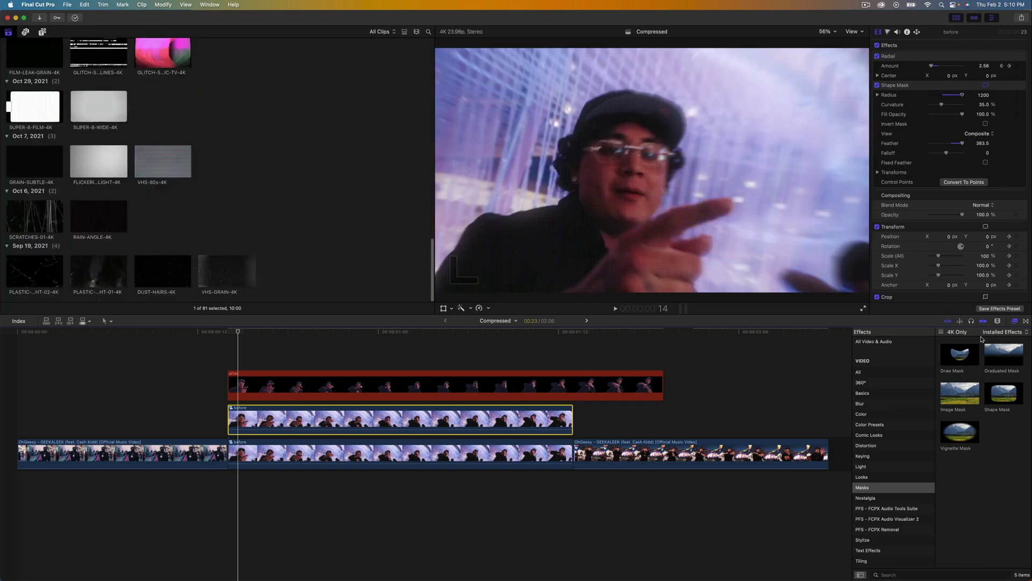
click(1015, 321)
click(198, 333)
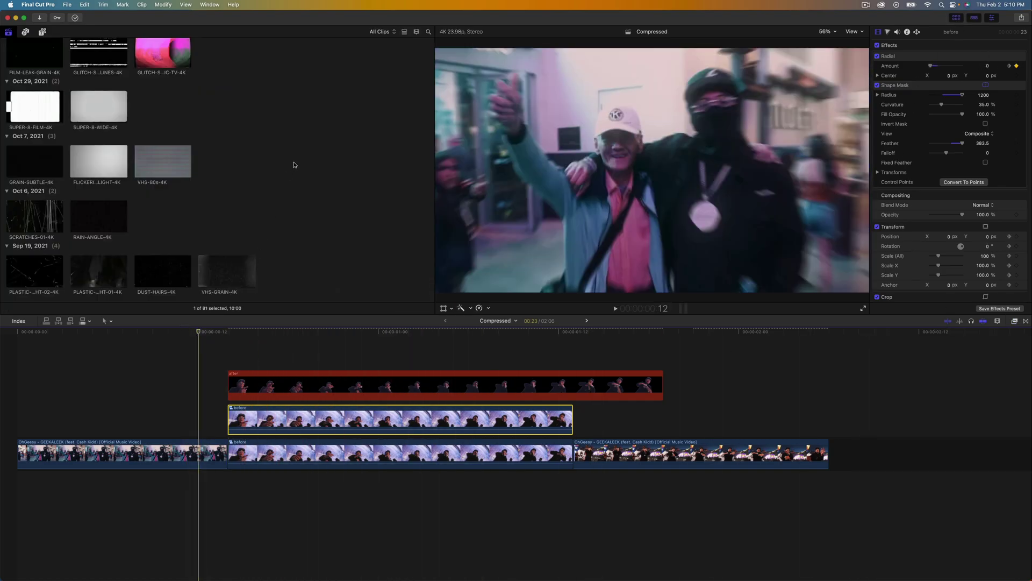
scroll(295, 165, up, 15)
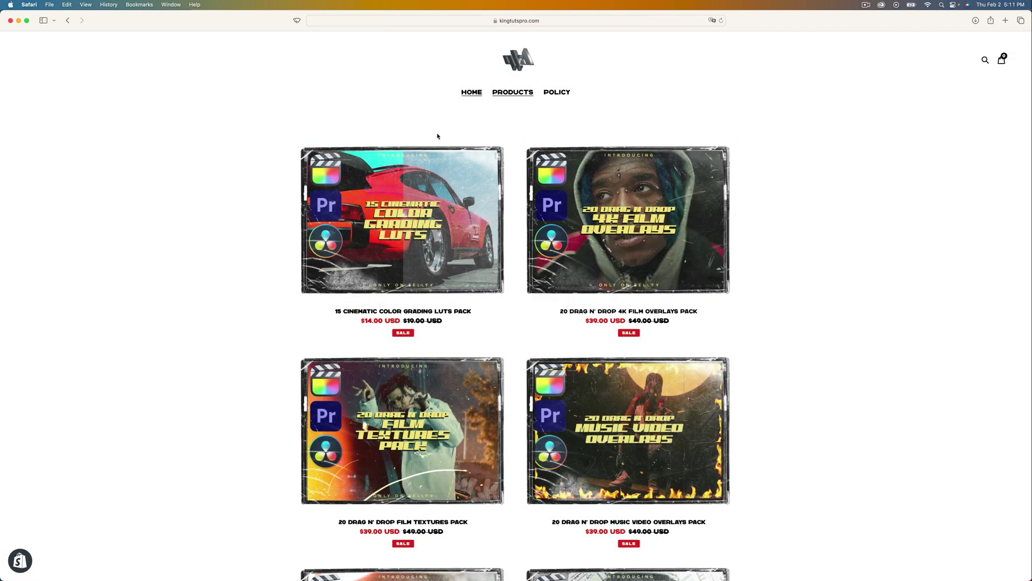
Scroll through the store's product listings to the Music Video Overlays Pack
scroll(248, 159, down, 4)
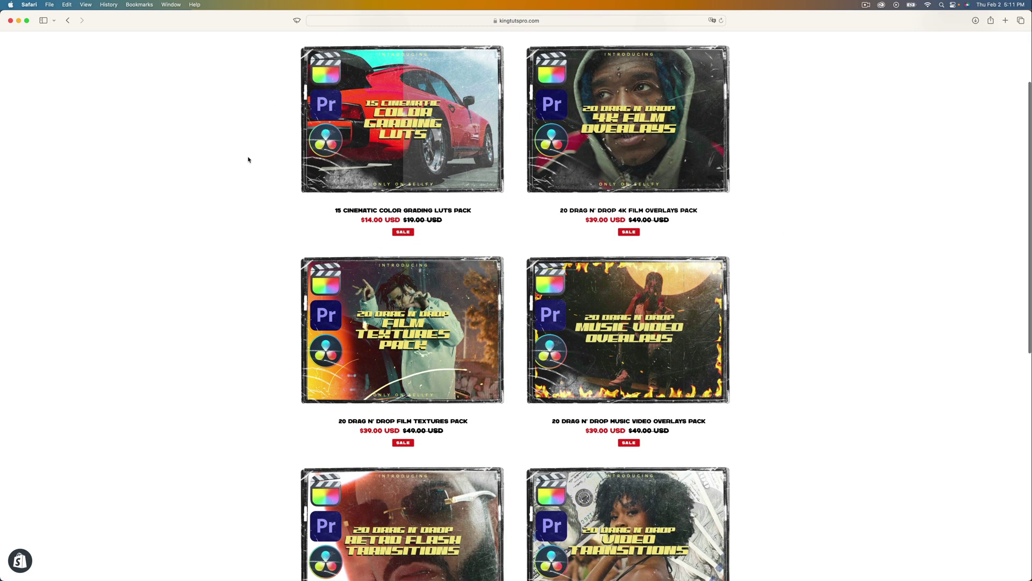
scroll(759, 200, down, 5)
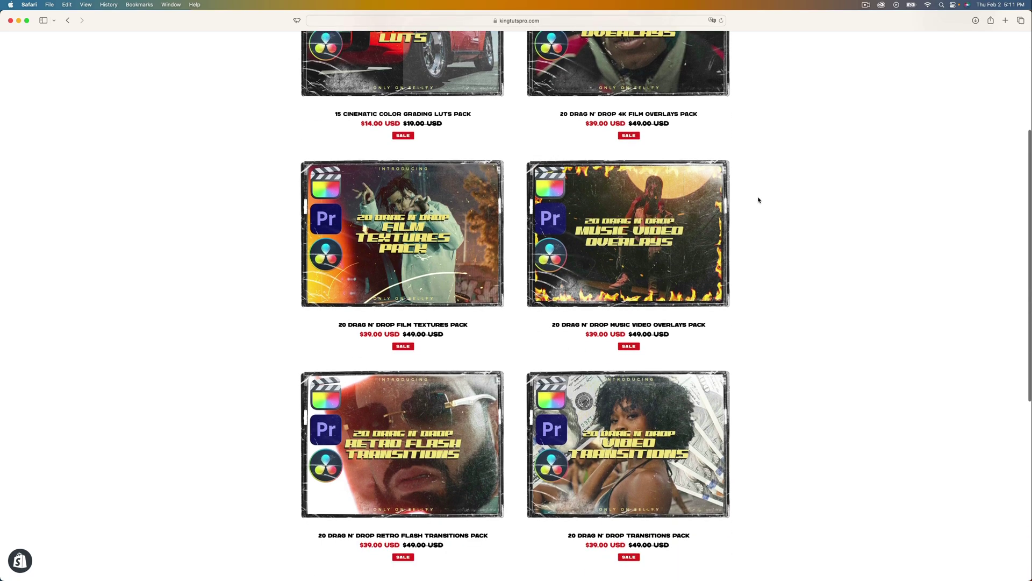
scroll(760, 201, down, 4)
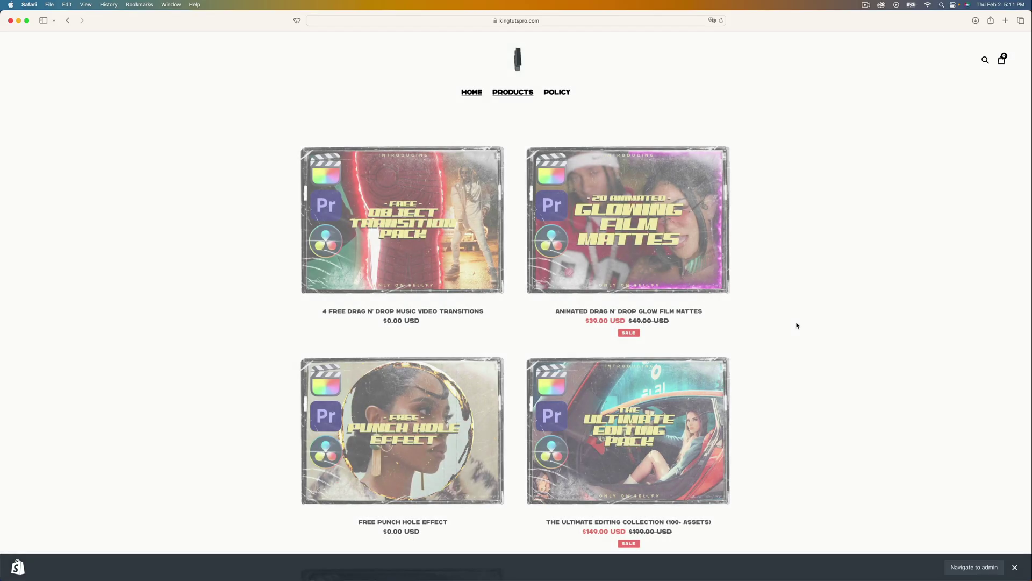
scroll(798, 324, down, 3)
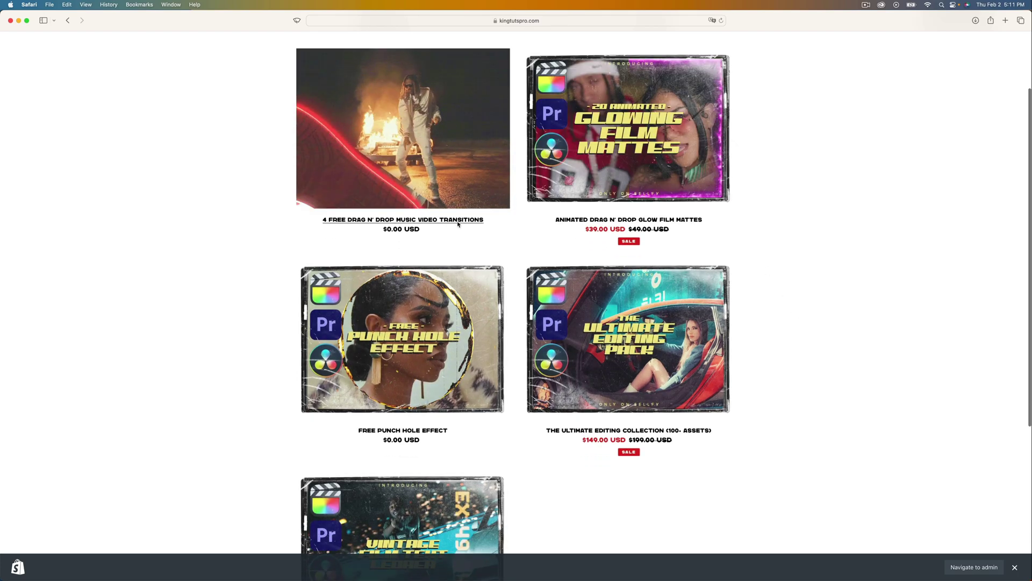
scroll(505, 317, down, 3)
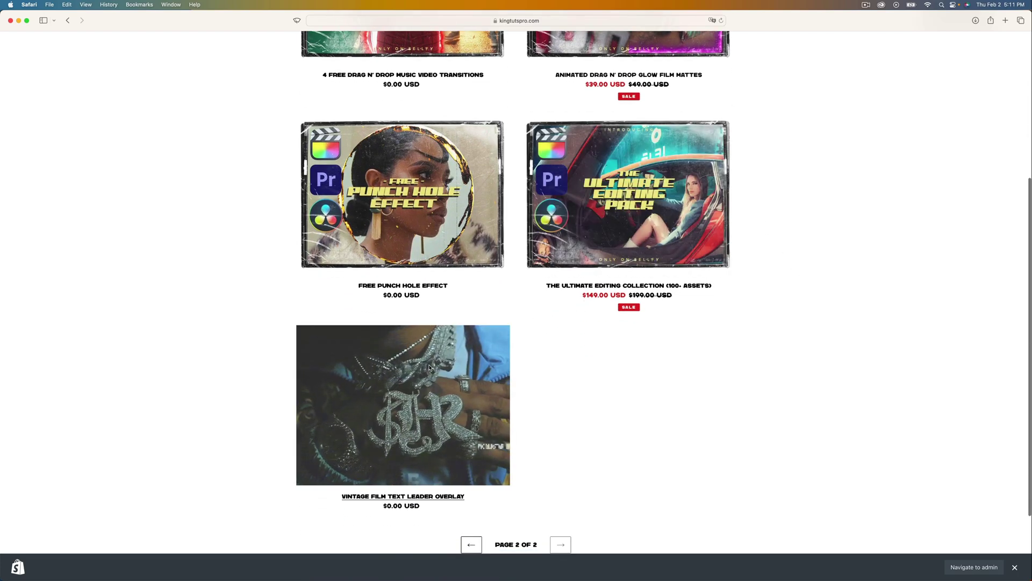
scroll(430, 369, down, 1)
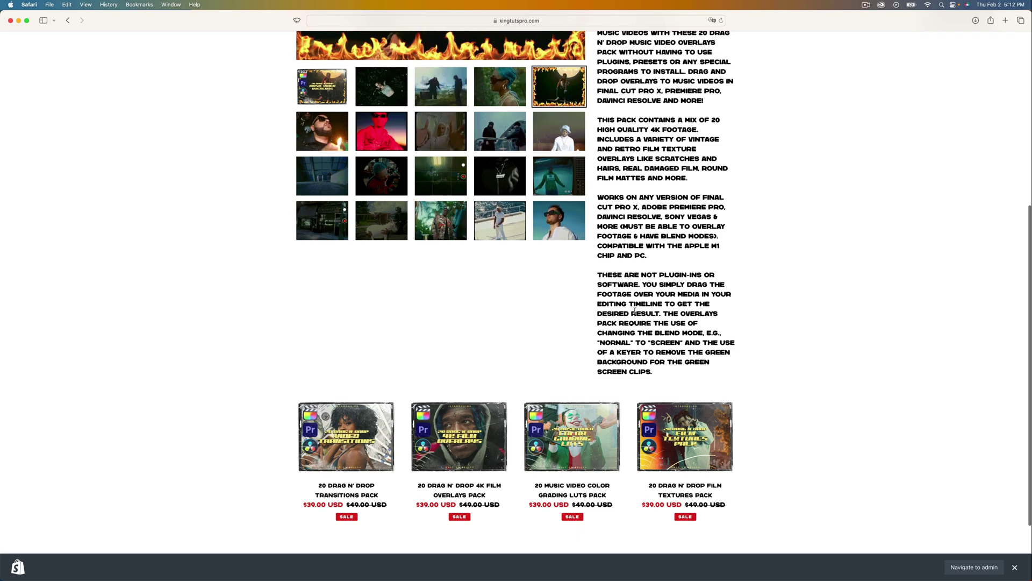
scroll(638, 310, up, 6)
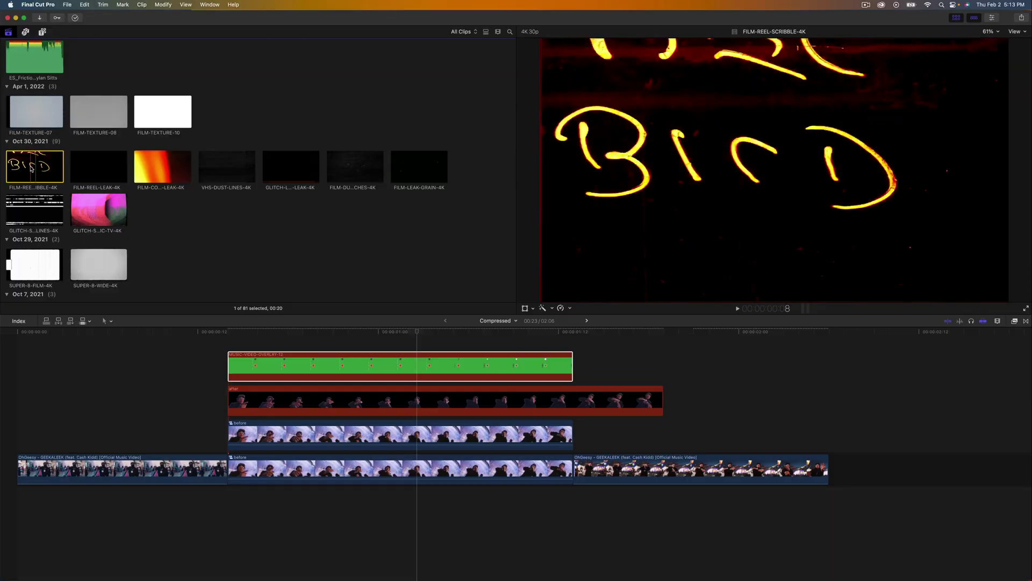
Stack FILM-REEL-SCRIBBLE-4K on top of the timeline with Blend Mode set to Screen
mouse_move(29, 167)
mouse_down()
mouse_move(156, 346)
mouse_move(235, 340)
mouse_up()
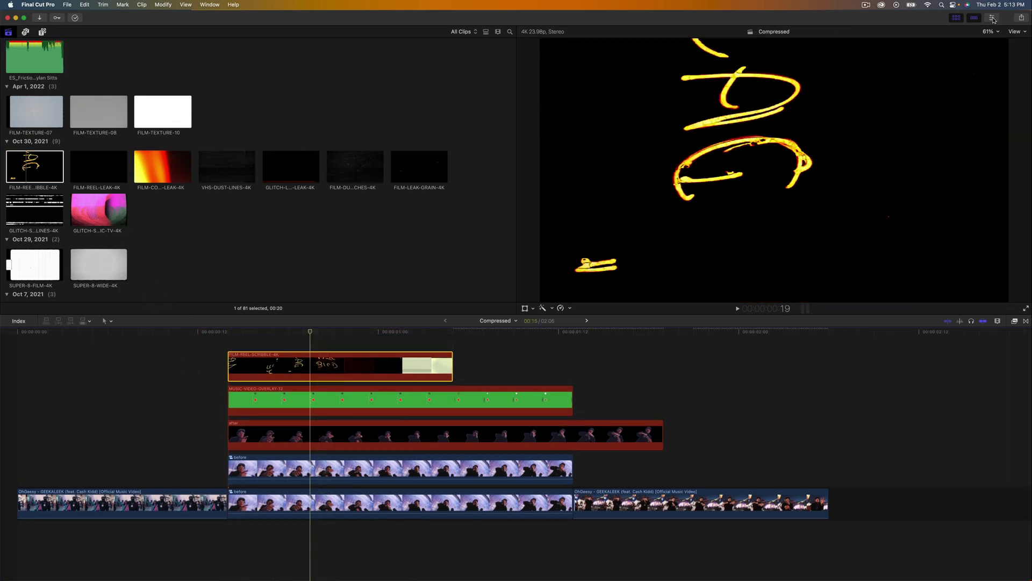
click(992, 18)
click(983, 136)
Hide the media browser and play the timeline to preview the scribble overlay
key(super+ctrl+1)
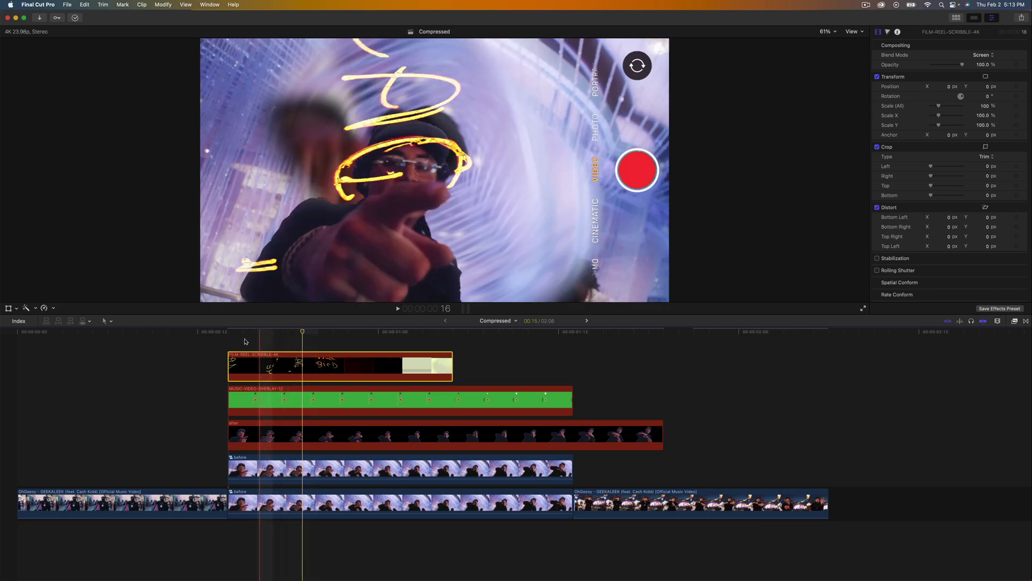
click(182, 377)
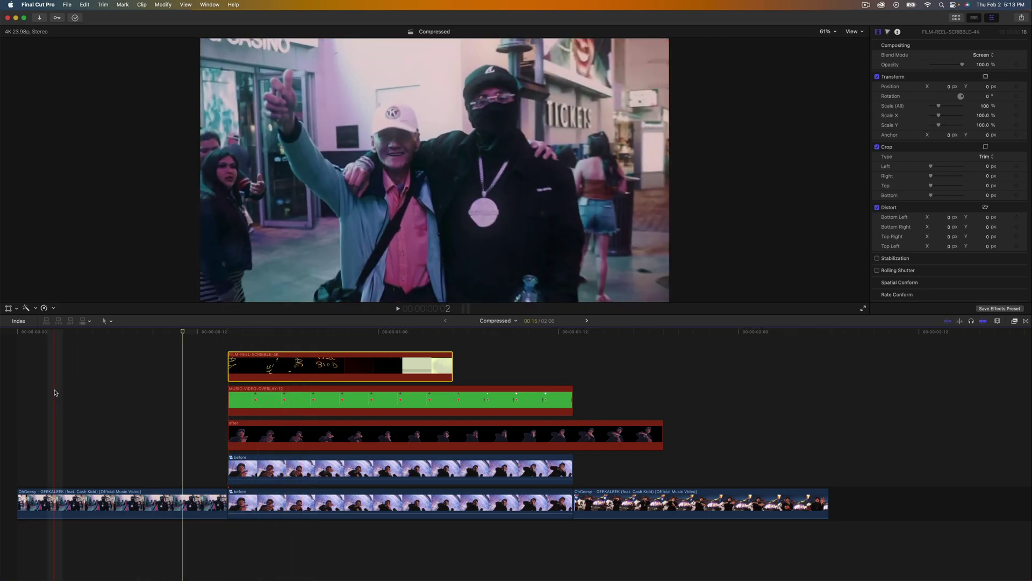
key(space)
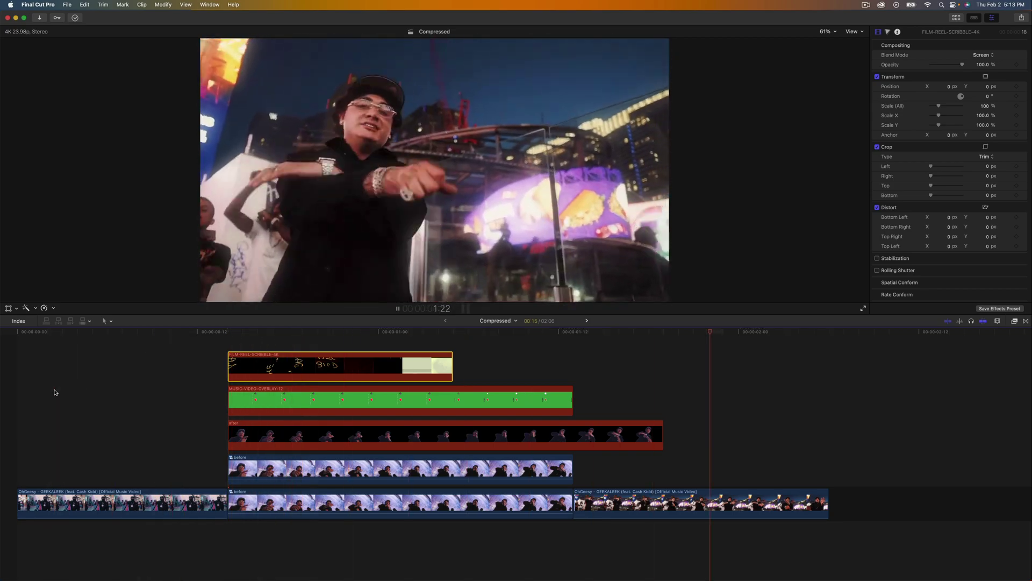
key(space)
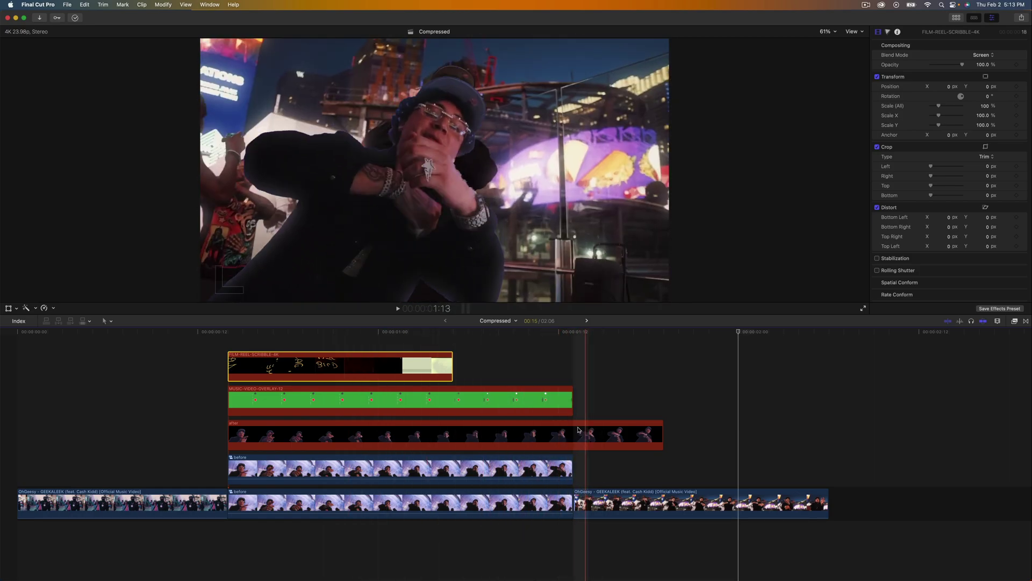
Trim the end of after.gif back so it ends with the before clip and green overlay
drag(662, 433, 572, 434)
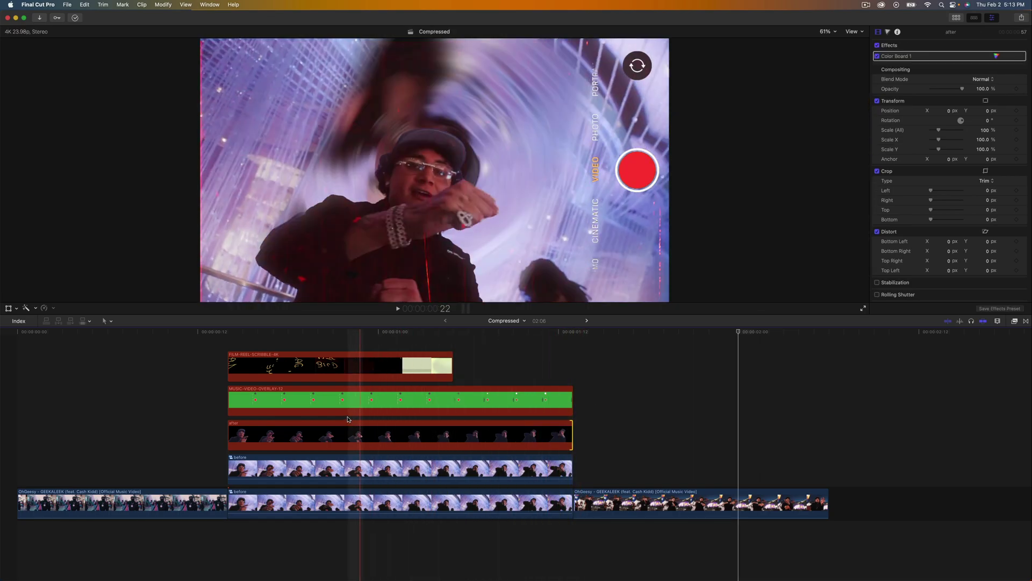